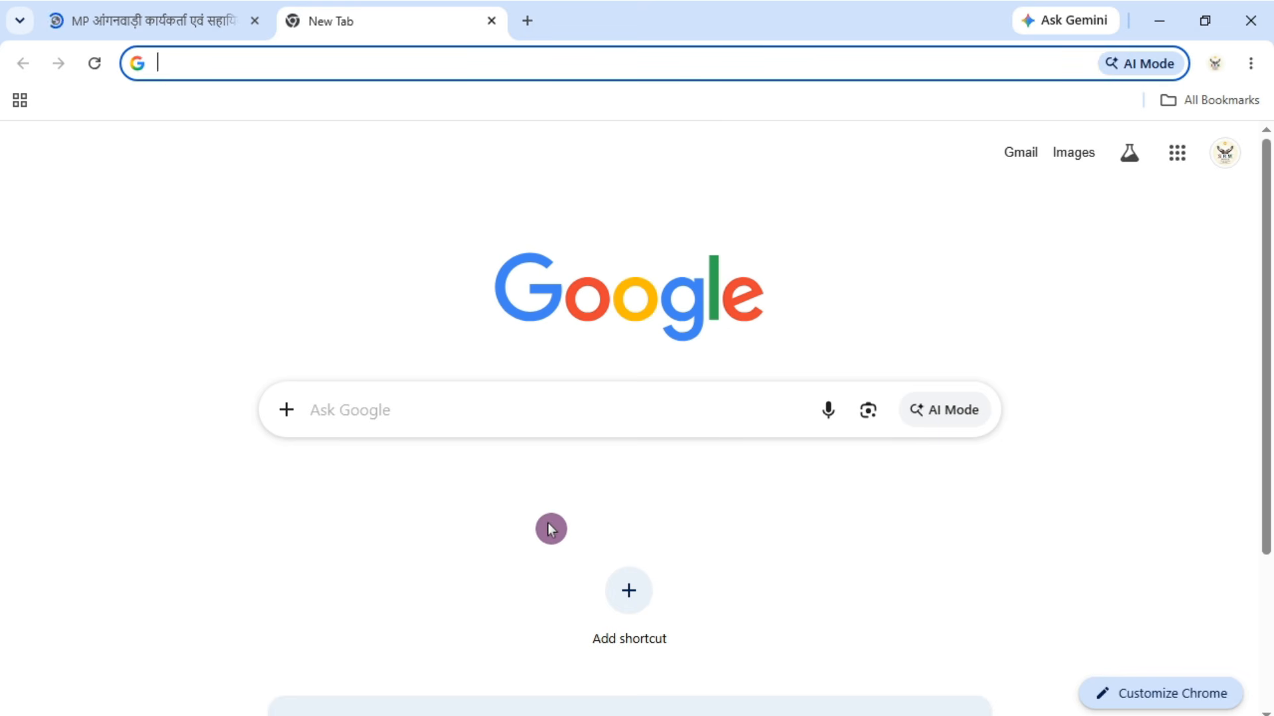
Search Google for "mp chayan portal" and open the Chayan Portal site at chayan.mponline.gov.in.
{"action": "left_click", "coordinate": [350, 410]}
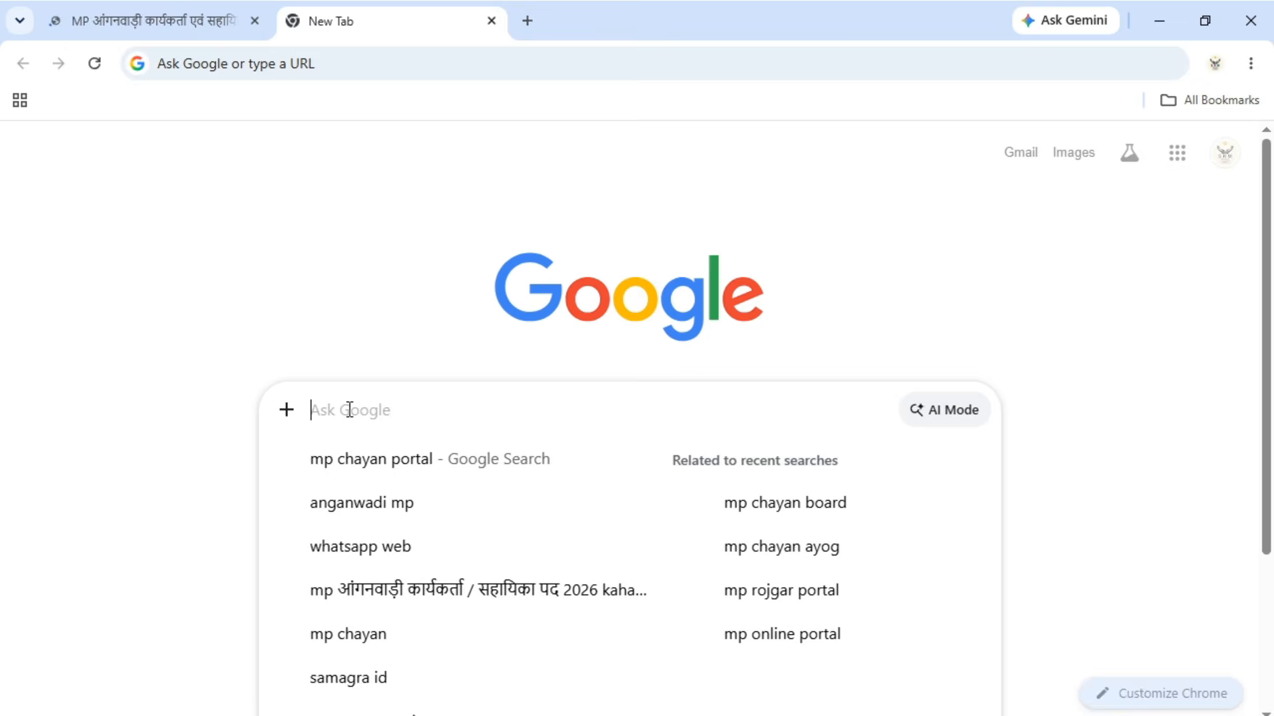
{"action": "key", "text": "Down"}
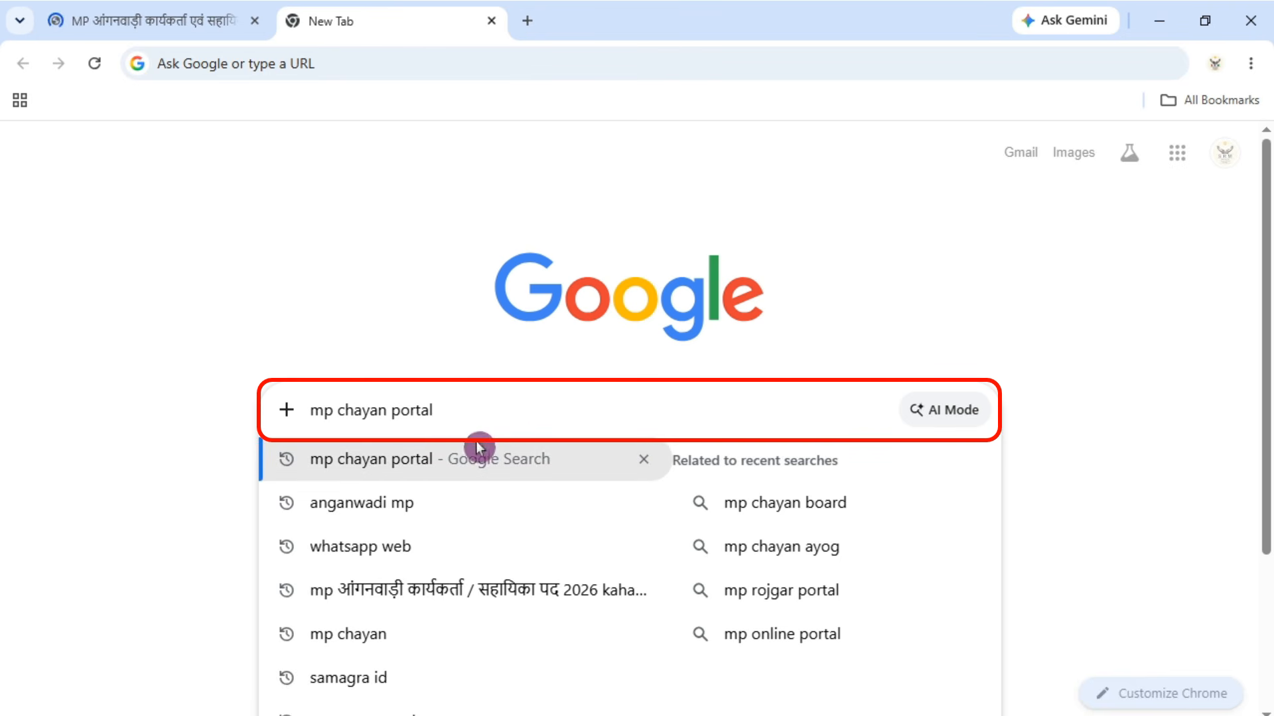
{"action": "key", "text": "Return"}
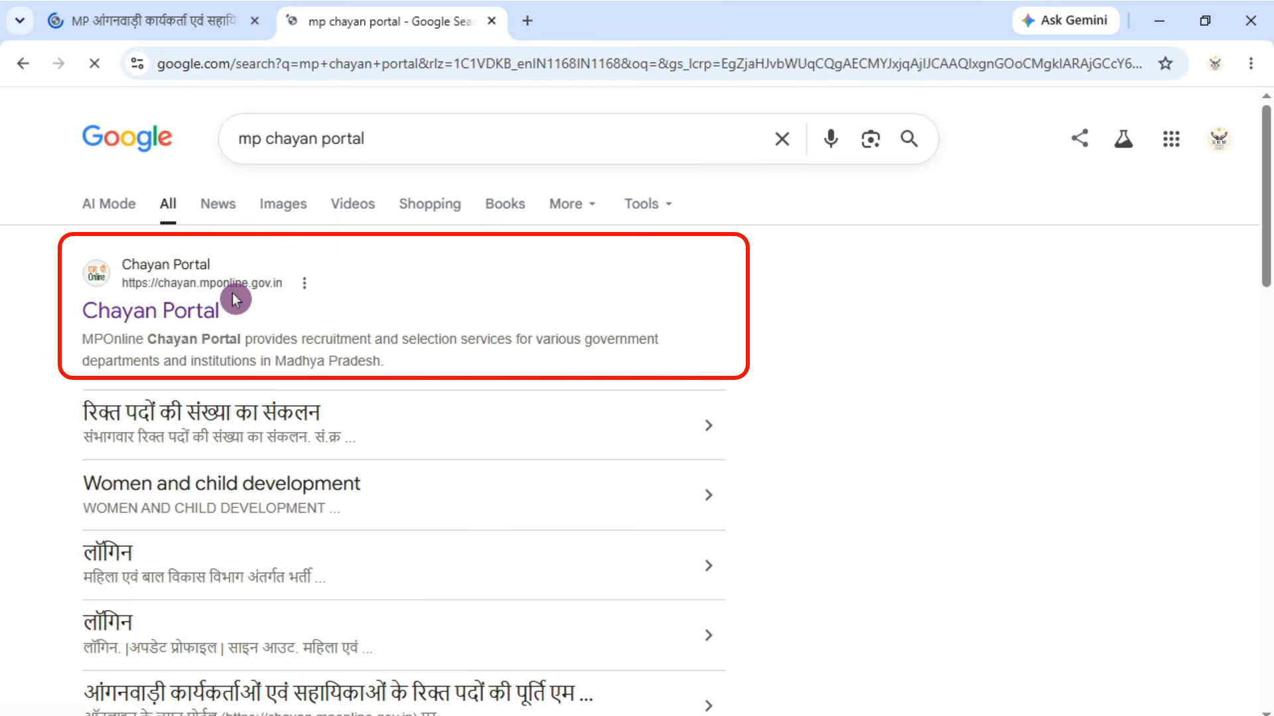
{"action": "left_click", "coordinate": [147, 321]}
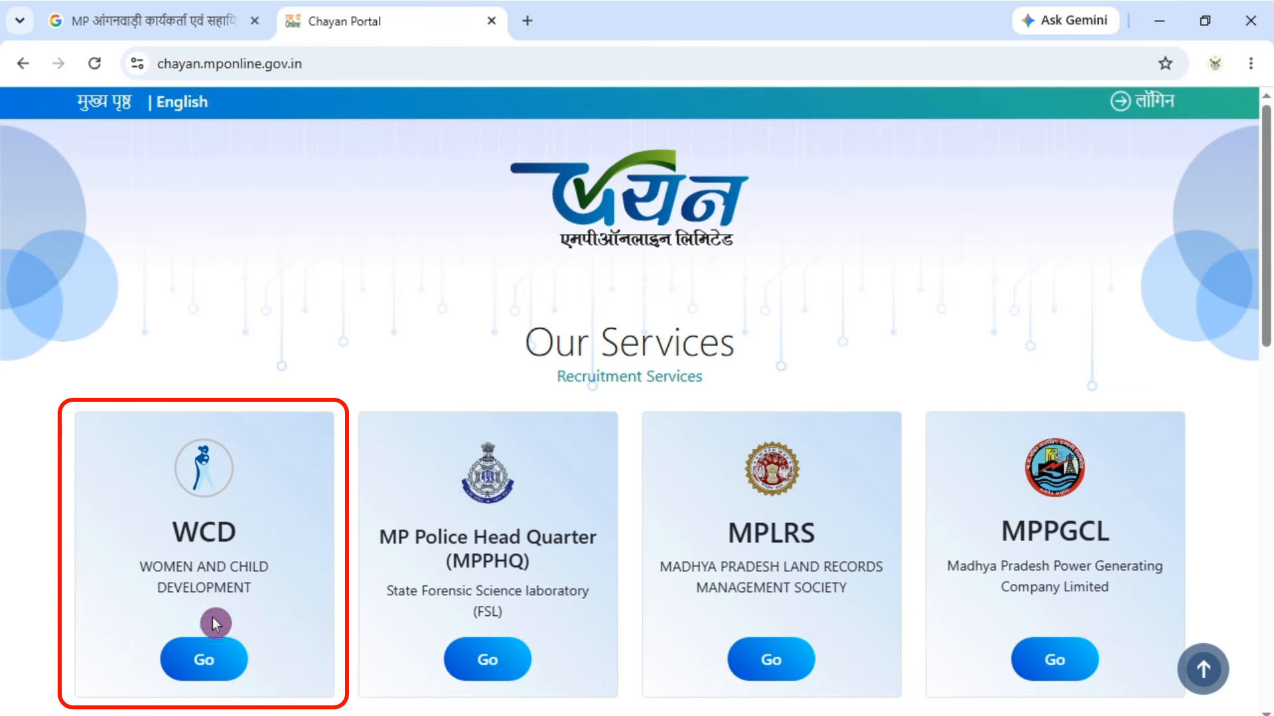
Open the Women and Child Development online application for Anganwadi worker and helper posts and look up the applicant's member Samagra ID.
{"action": "left_click", "coordinate": [199, 658]}
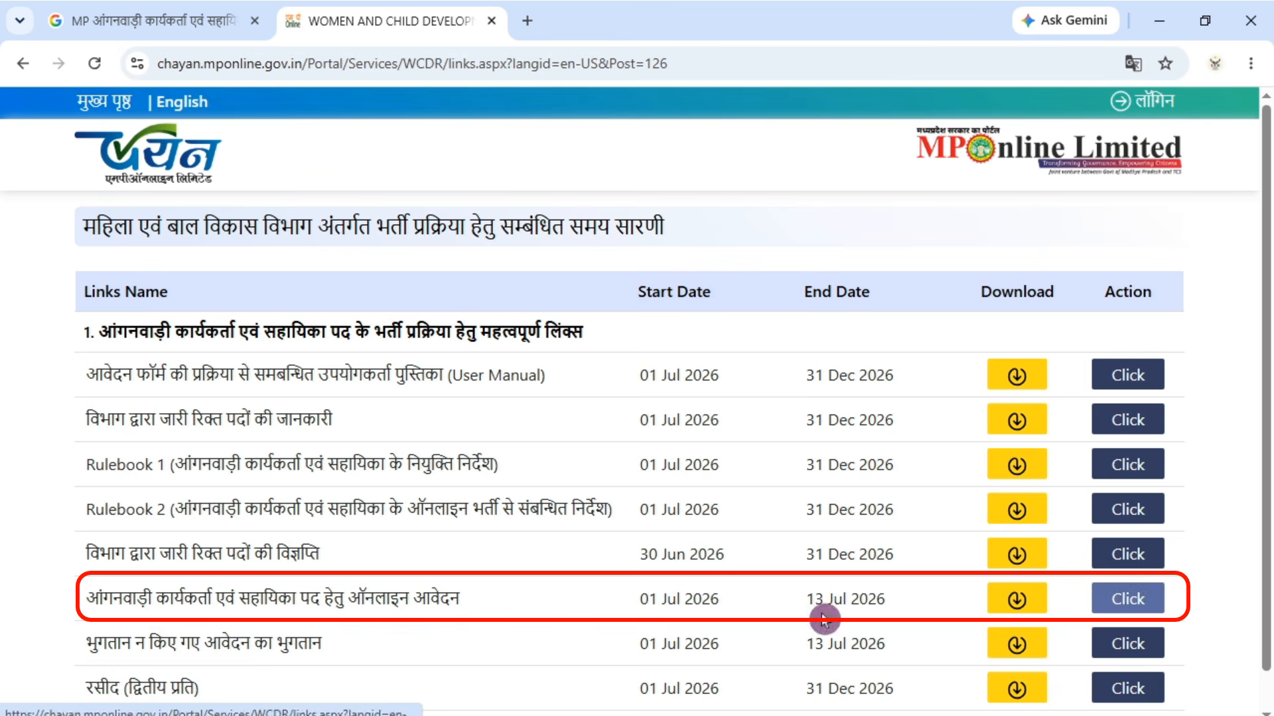
{"action": "left_click", "coordinate": [1118, 600]}
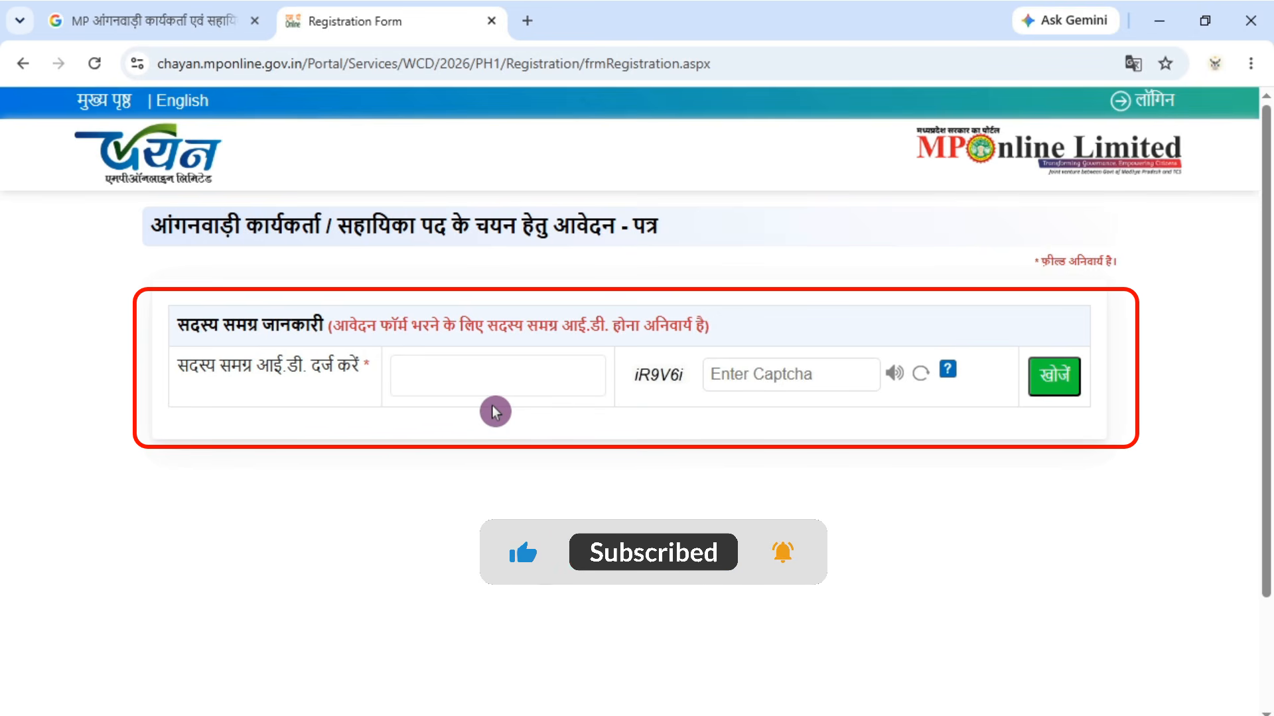
{"action": "left_click", "coordinate": [1056, 389]}
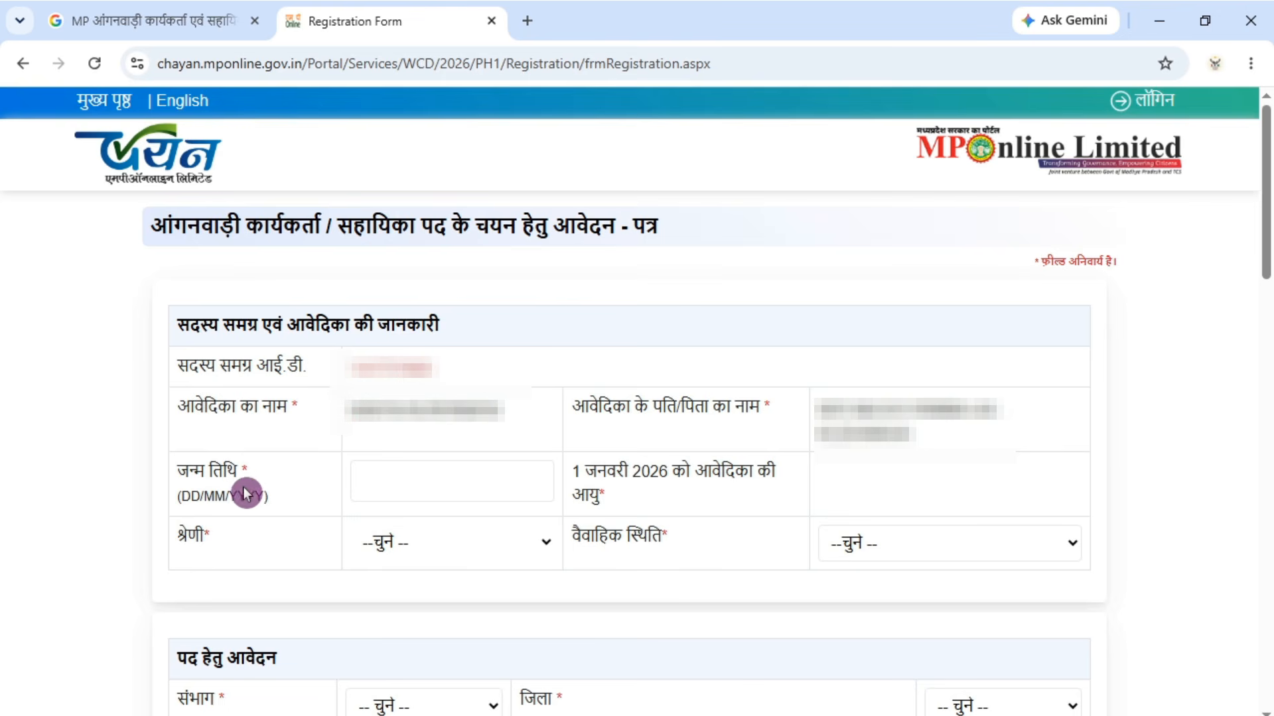
Enter the applicant's date of birth (जन्म तिथि) by choosing its year, month and day.
{"action": "left_click", "coordinate": [411, 481]}
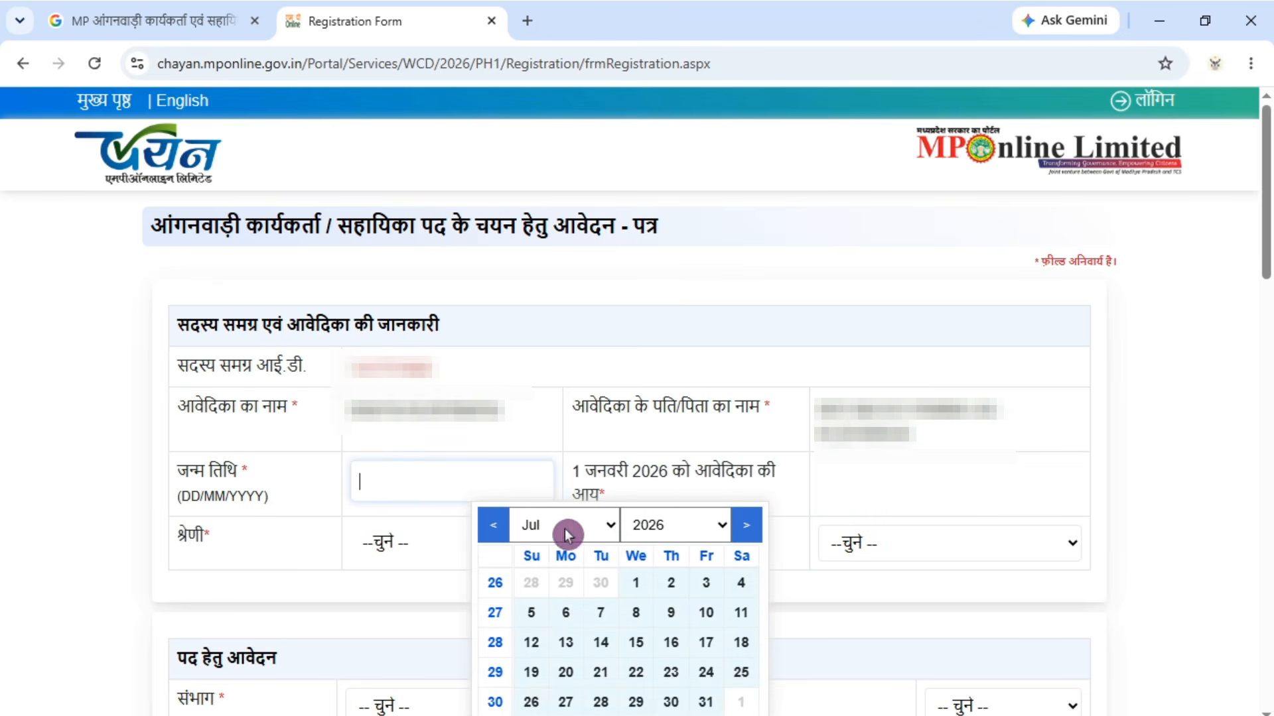
{"action": "left_click", "coordinate": [725, 526]}
{"action": "left_click", "coordinate": [633, 531]}
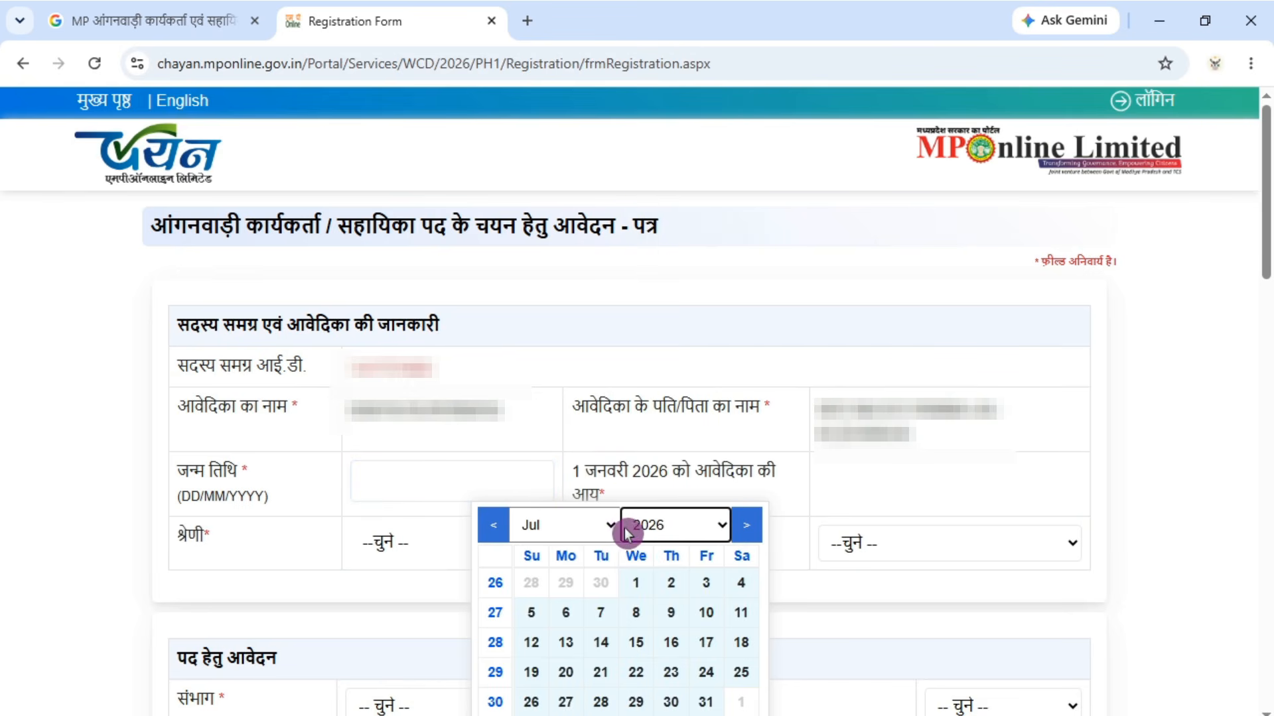
{"action": "left_click", "coordinate": [610, 528]}
{"action": "left_click", "coordinate": [611, 528]}
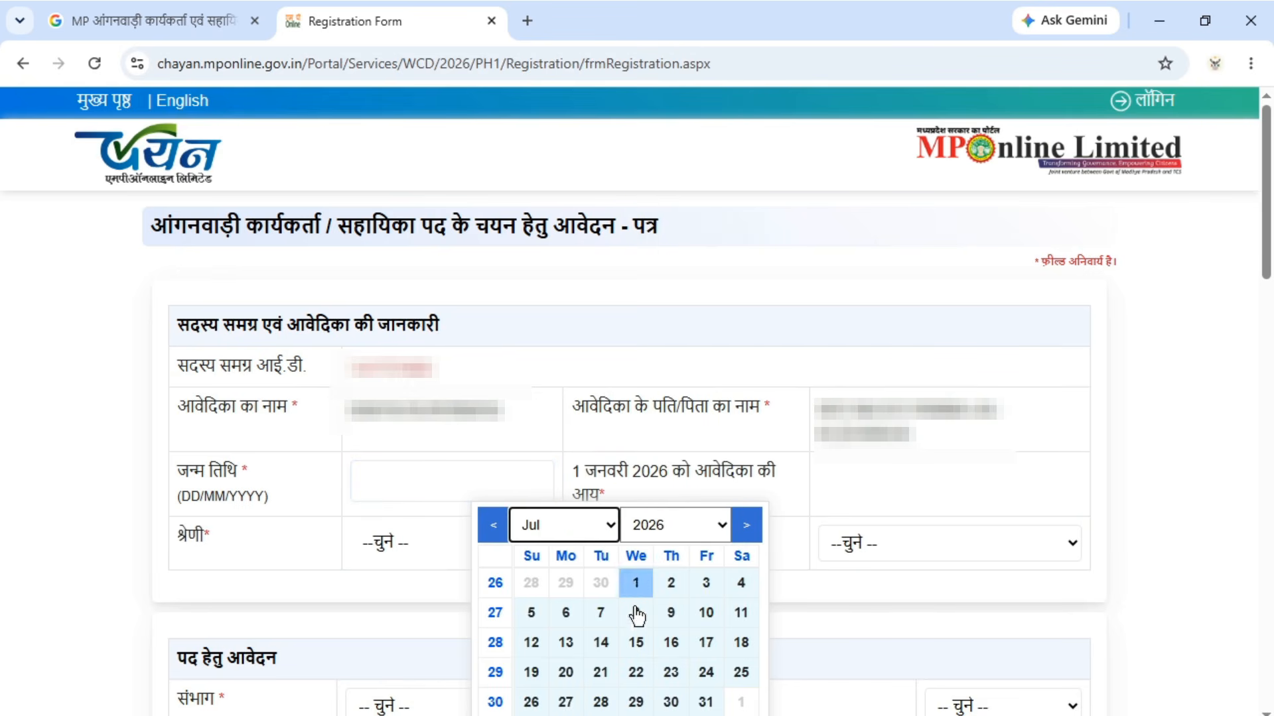
{"action": "left_click", "coordinate": [663, 627]}
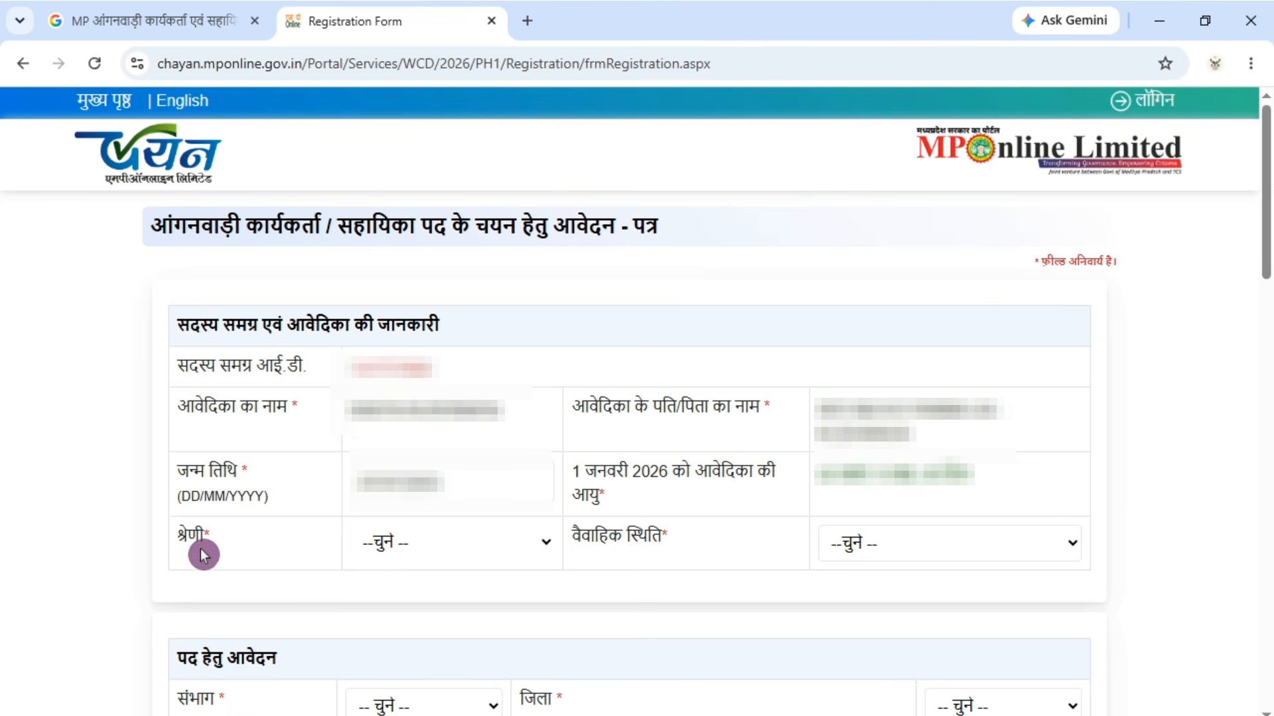
Set the applicant's category (श्रेणी) to अन्य पिछड़ा वर्ग and view the marital status options.
{"action": "left_click", "coordinate": [450, 545]}
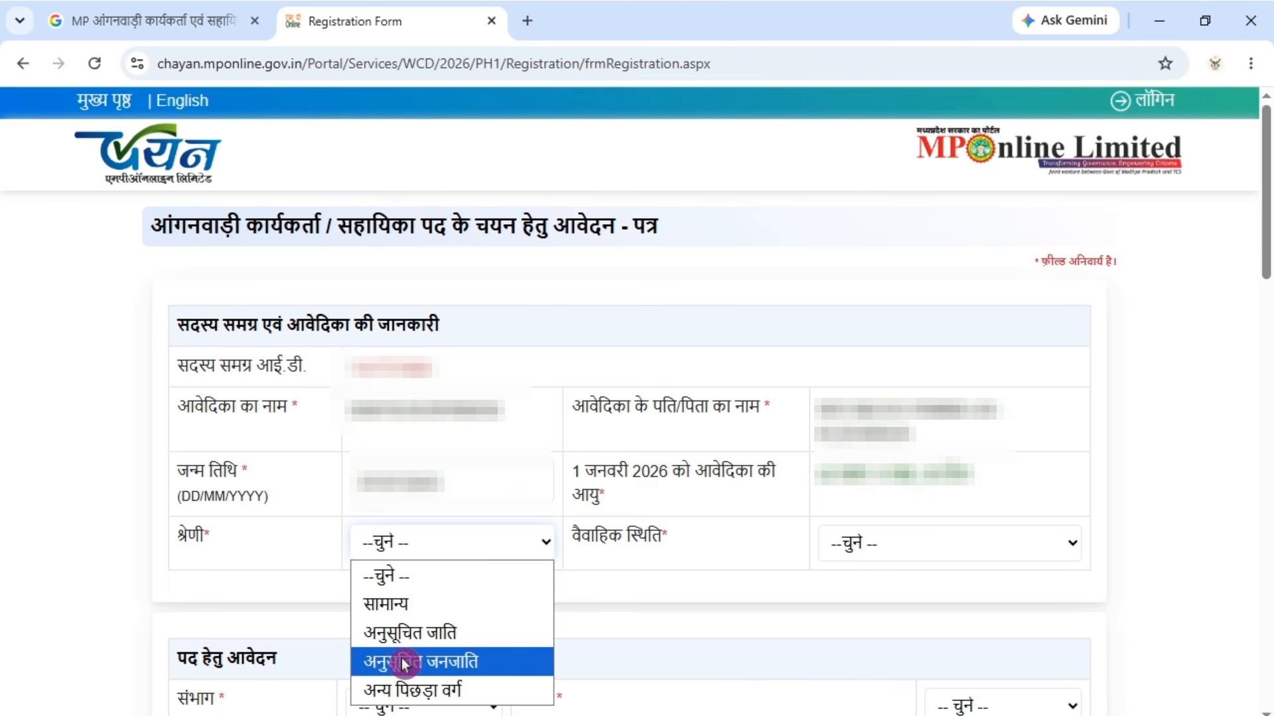
{"action": "left_click", "coordinate": [484, 691]}
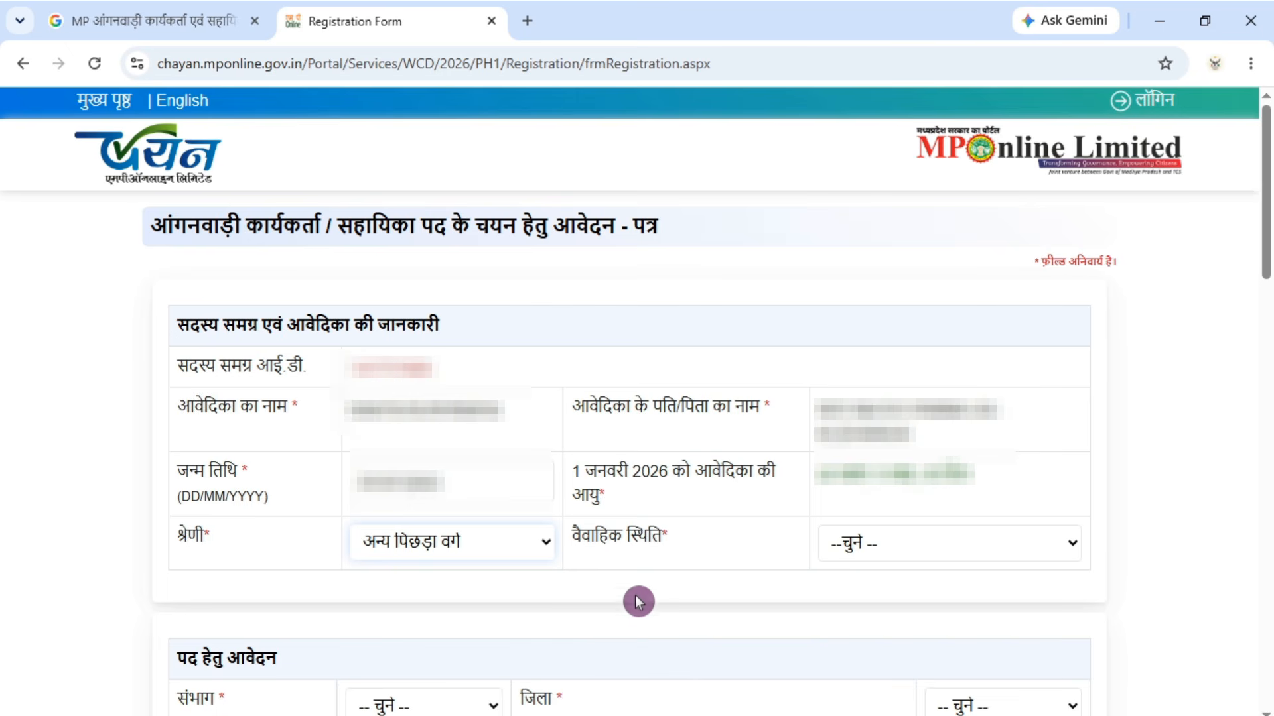
{"action": "left_click", "coordinate": [604, 559]}
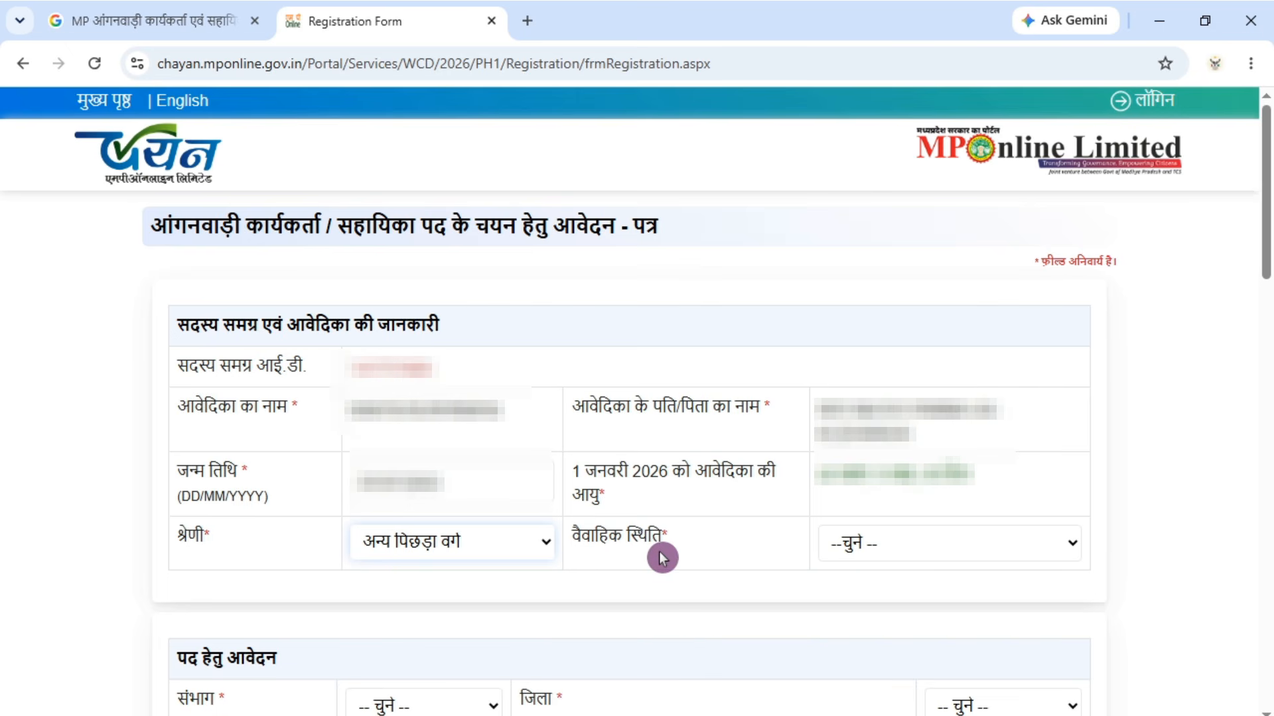
{"action": "left_click", "coordinate": [896, 554]}
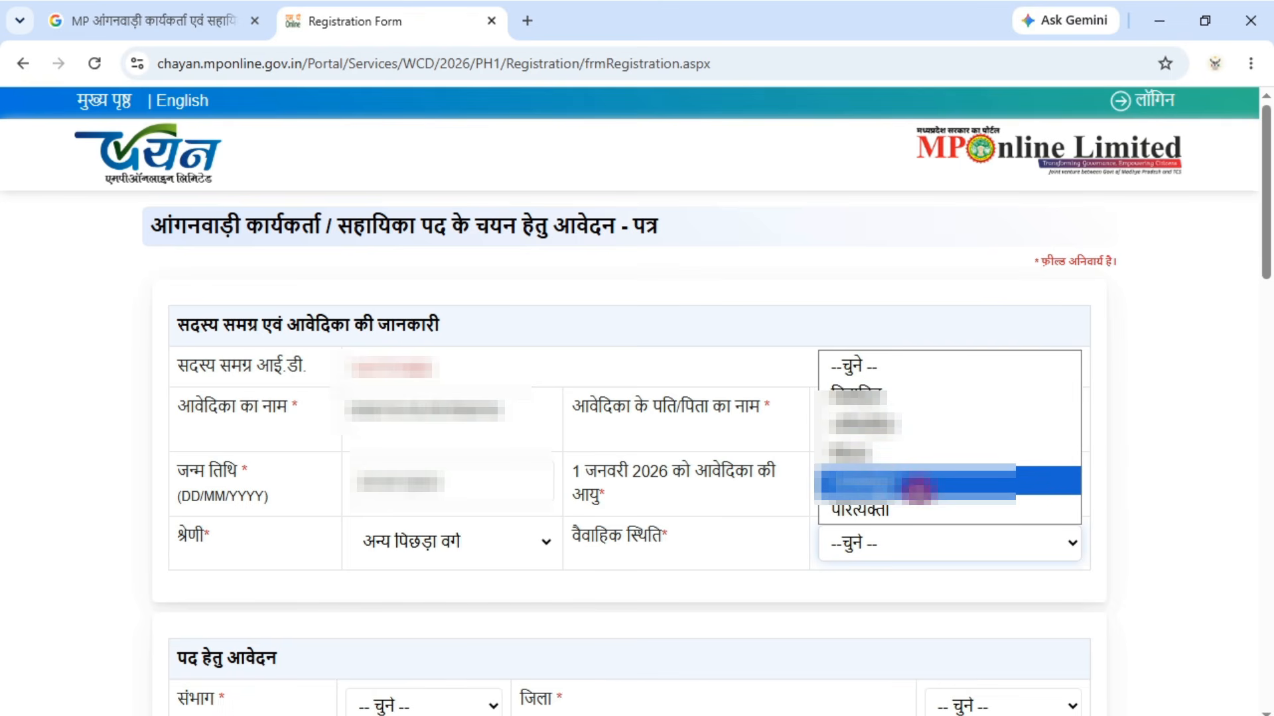
{"action": "left_click", "coordinate": [882, 546]}
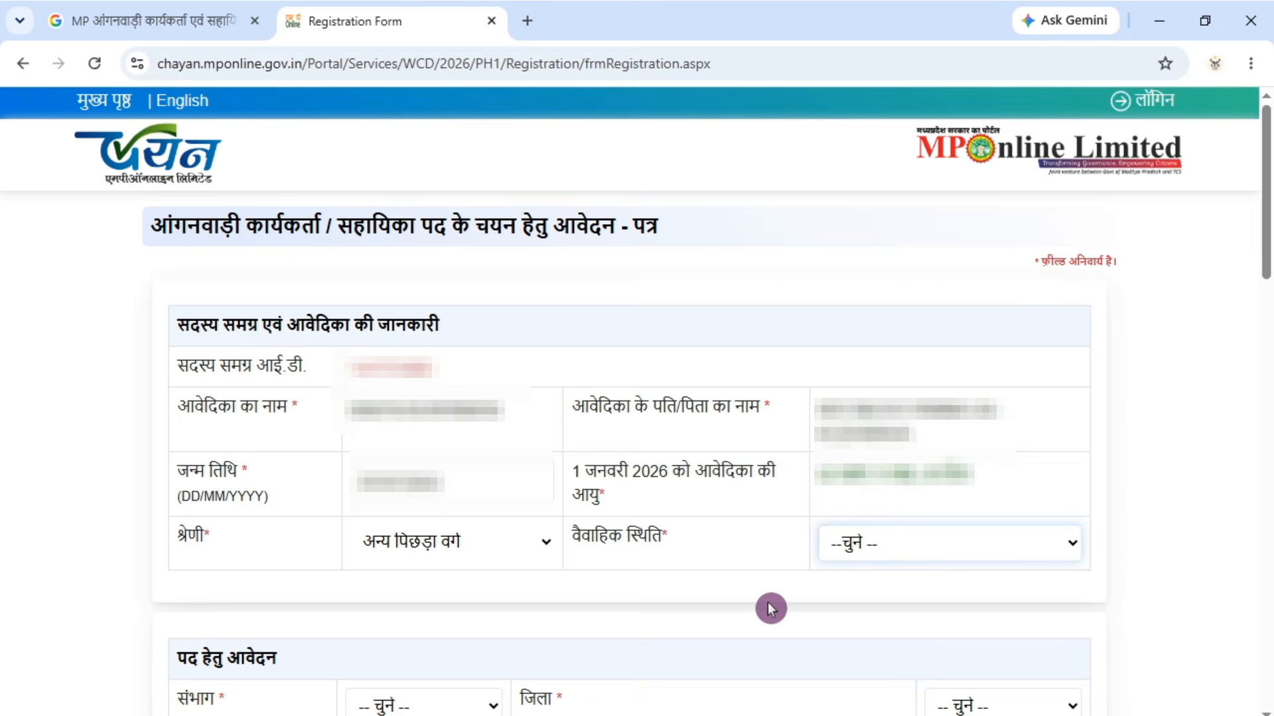
For the post application, set the division to सागर, the district to पन्ना and the project to पन्ना नवीन.
{"action": "scroll", "coordinate": [787, 605], "scroll_direction": "down", "scroll_amount": 8}
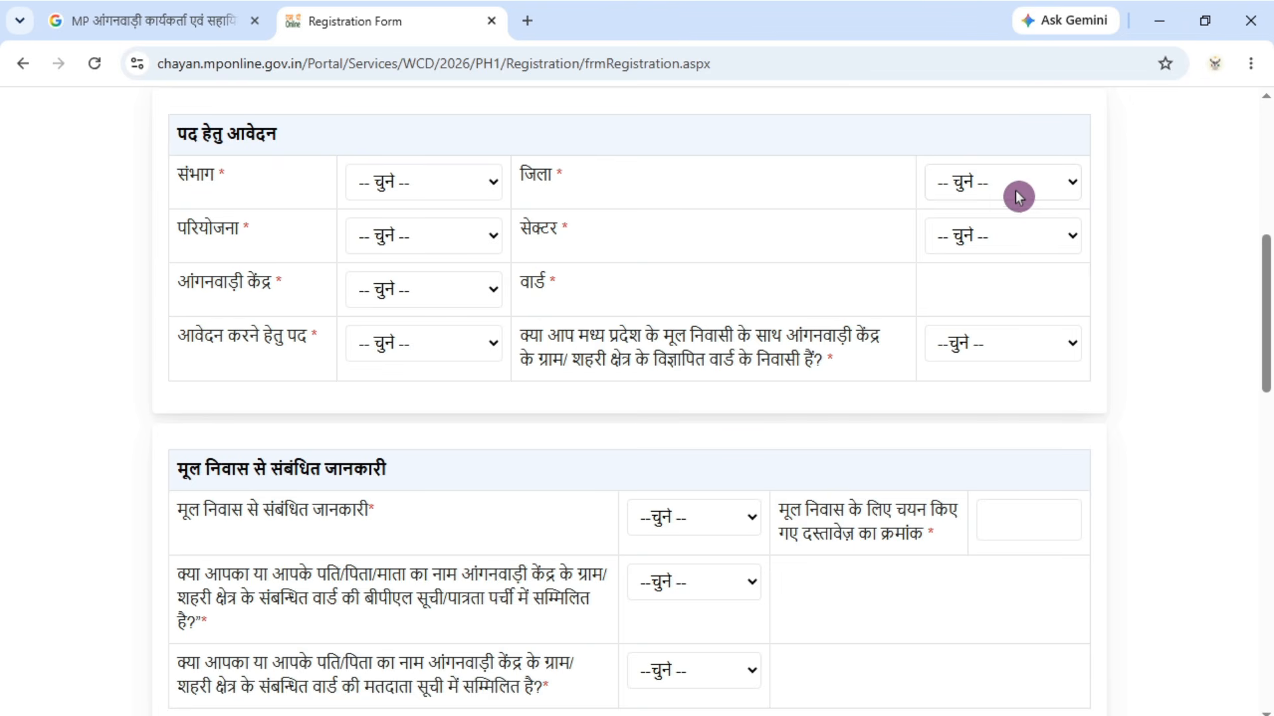
{"action": "left_click", "coordinate": [443, 237]}
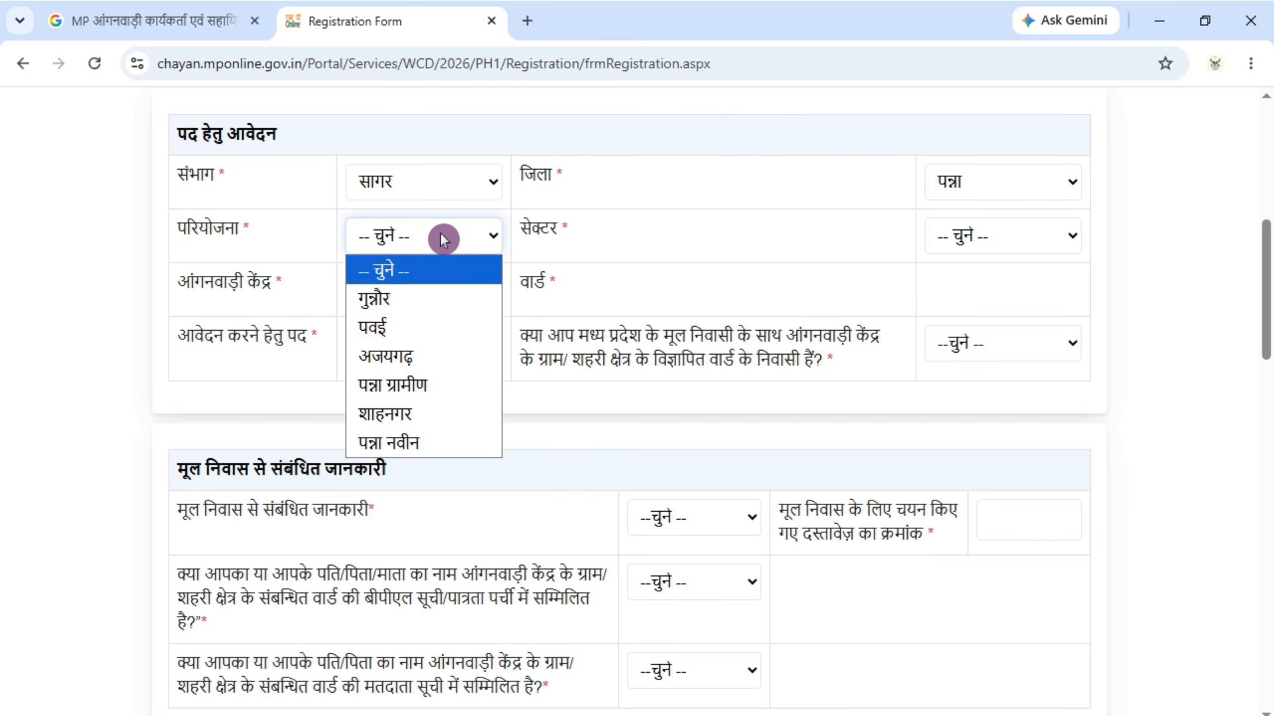
{"action": "left_click", "coordinate": [443, 237]}
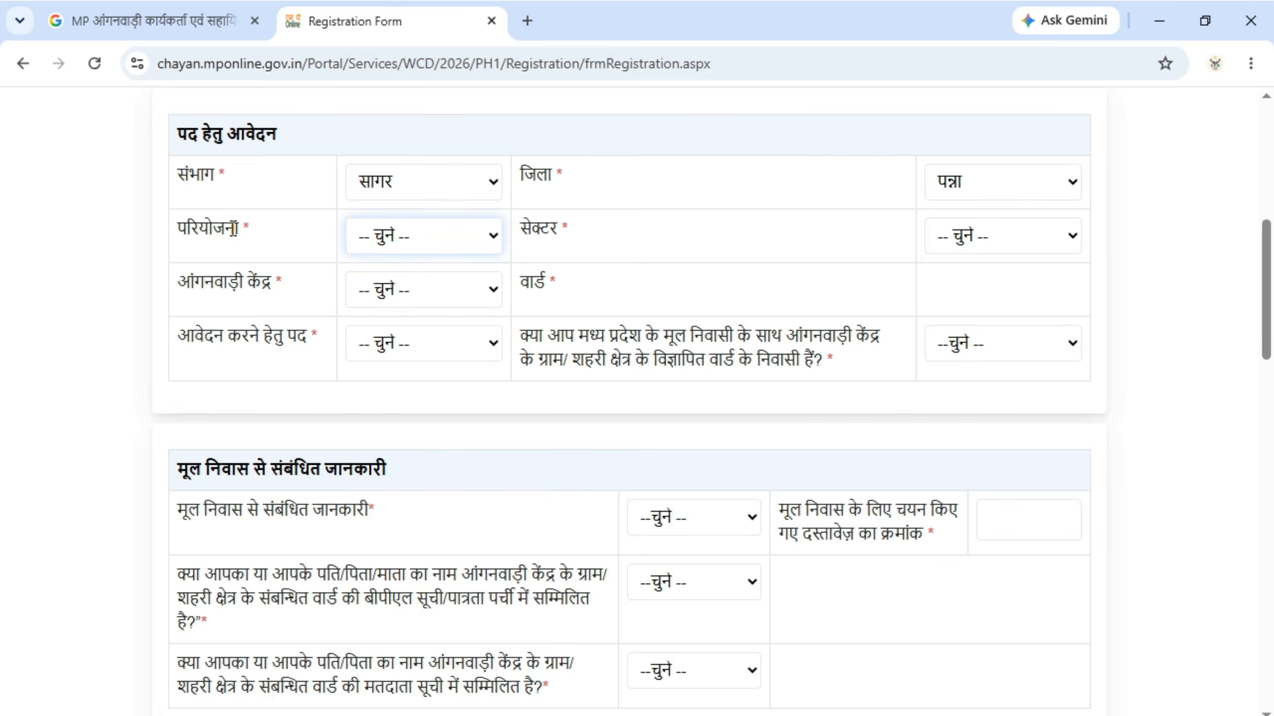
{"action": "left_click", "coordinate": [245, 251]}
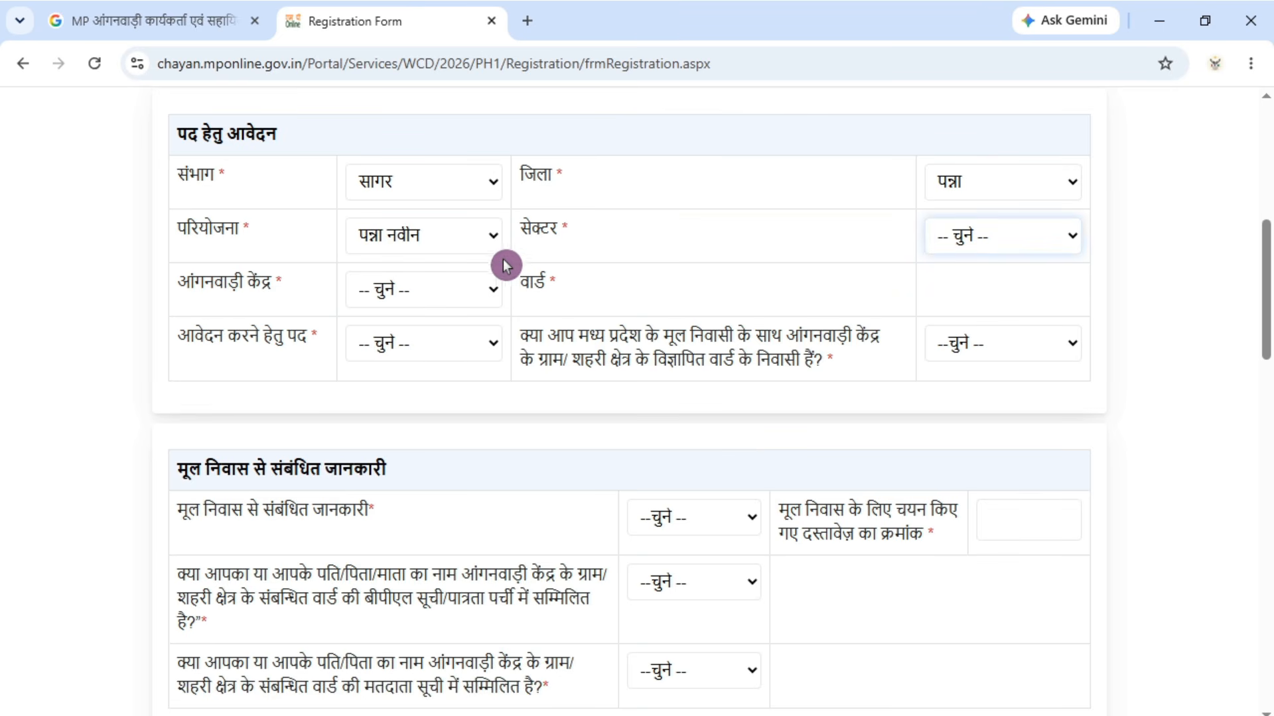
Set the sector to सेक्टर -2 and the Anganwadi centre to पुरषोत्तमपुर-1.
{"action": "left_click", "coordinate": [557, 249]}
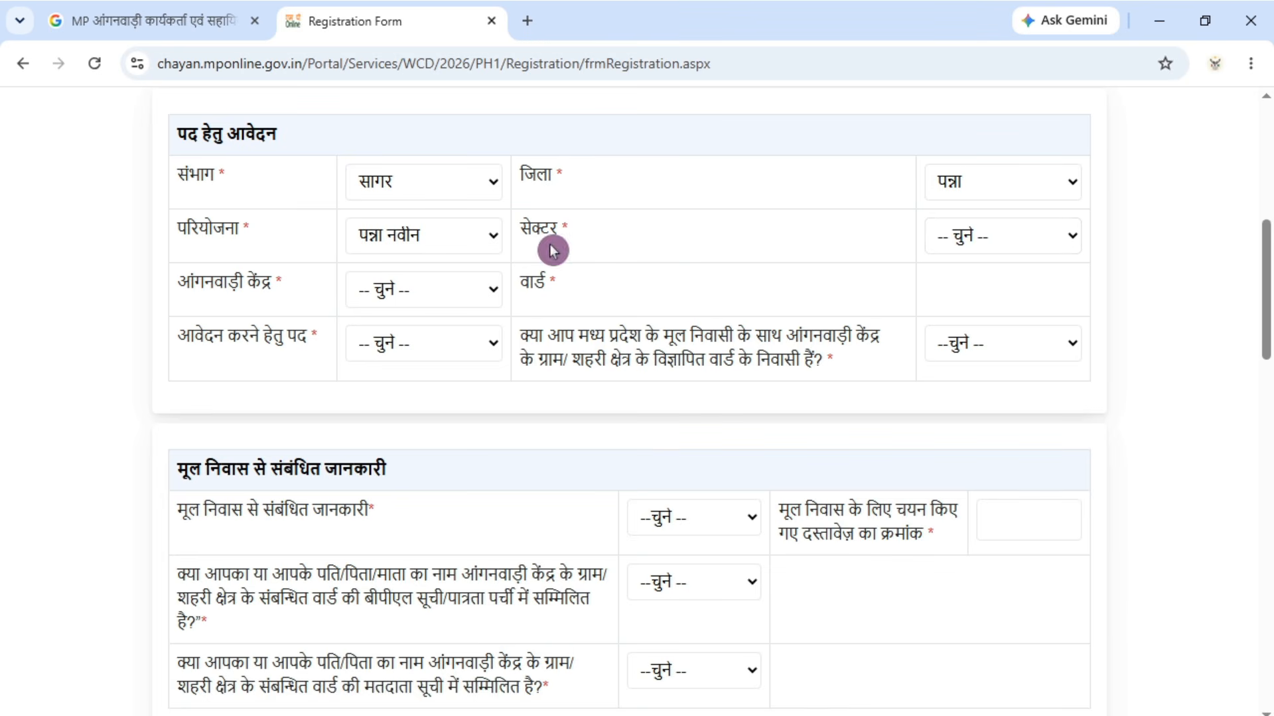
{"action": "left_click", "coordinate": [966, 240]}
{"action": "left_click", "coordinate": [966, 296]}
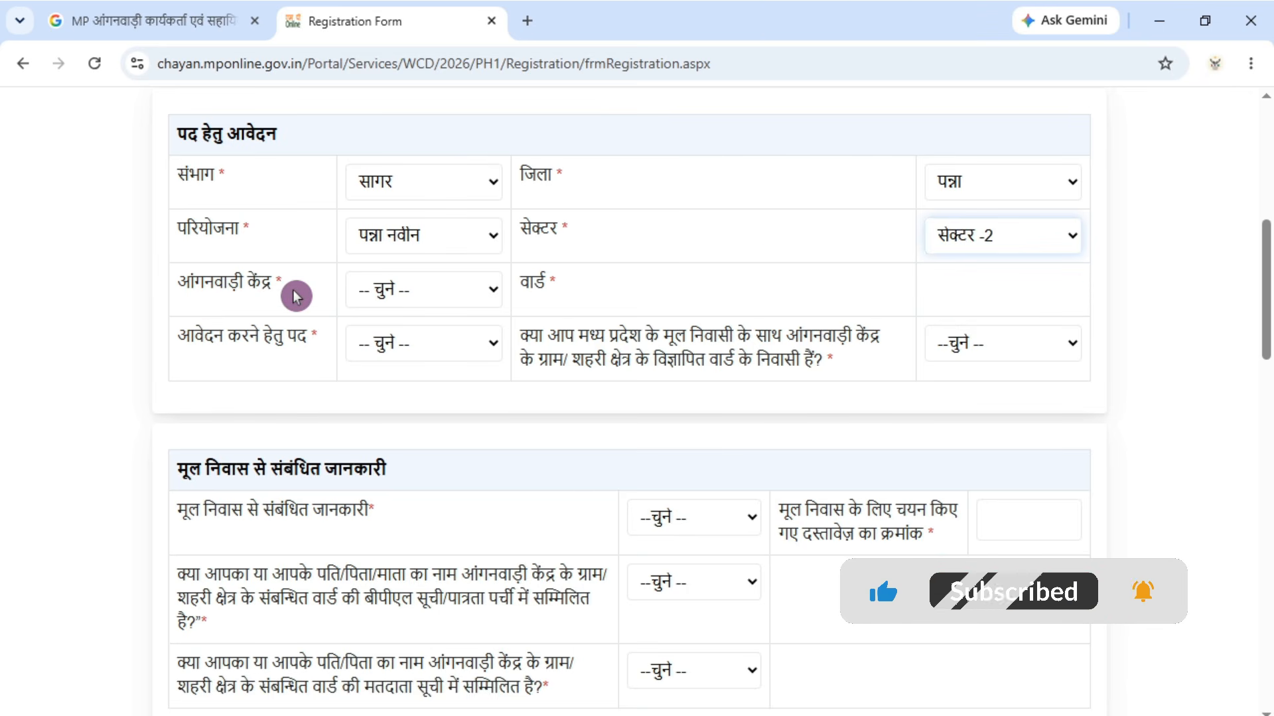
{"action": "left_click", "coordinate": [406, 294]}
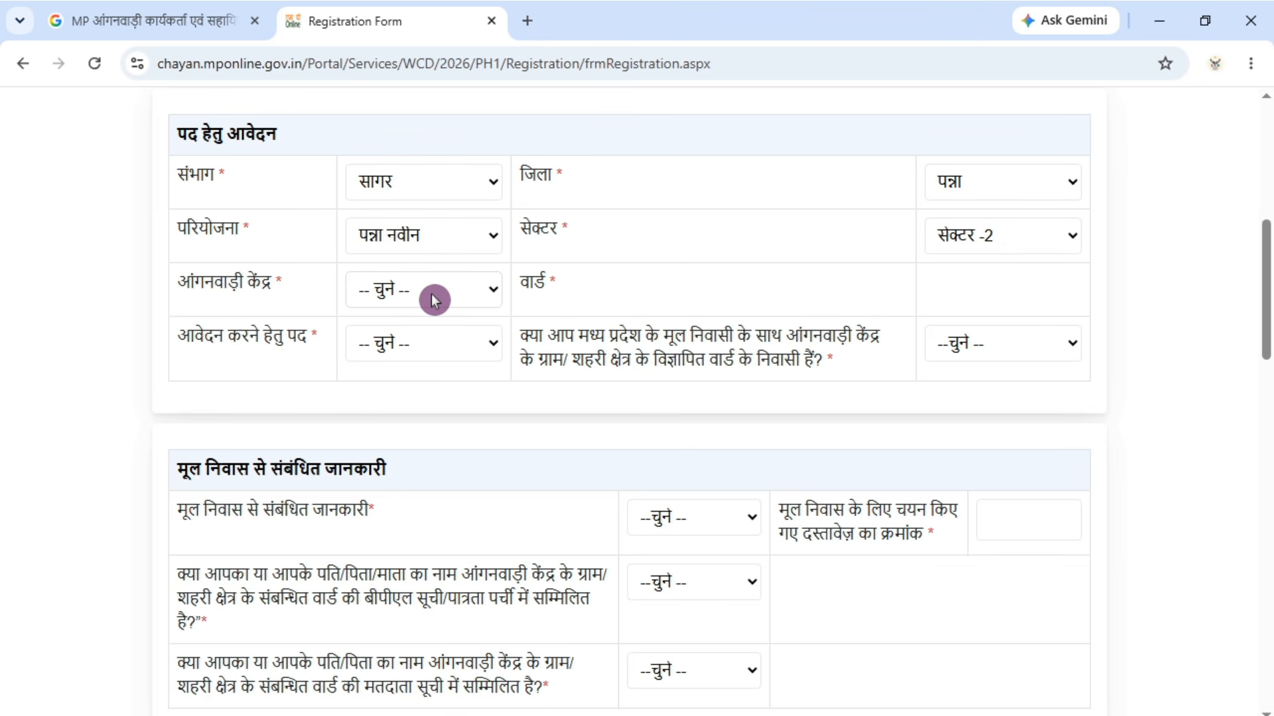
{"action": "left_click", "coordinate": [519, 301]}
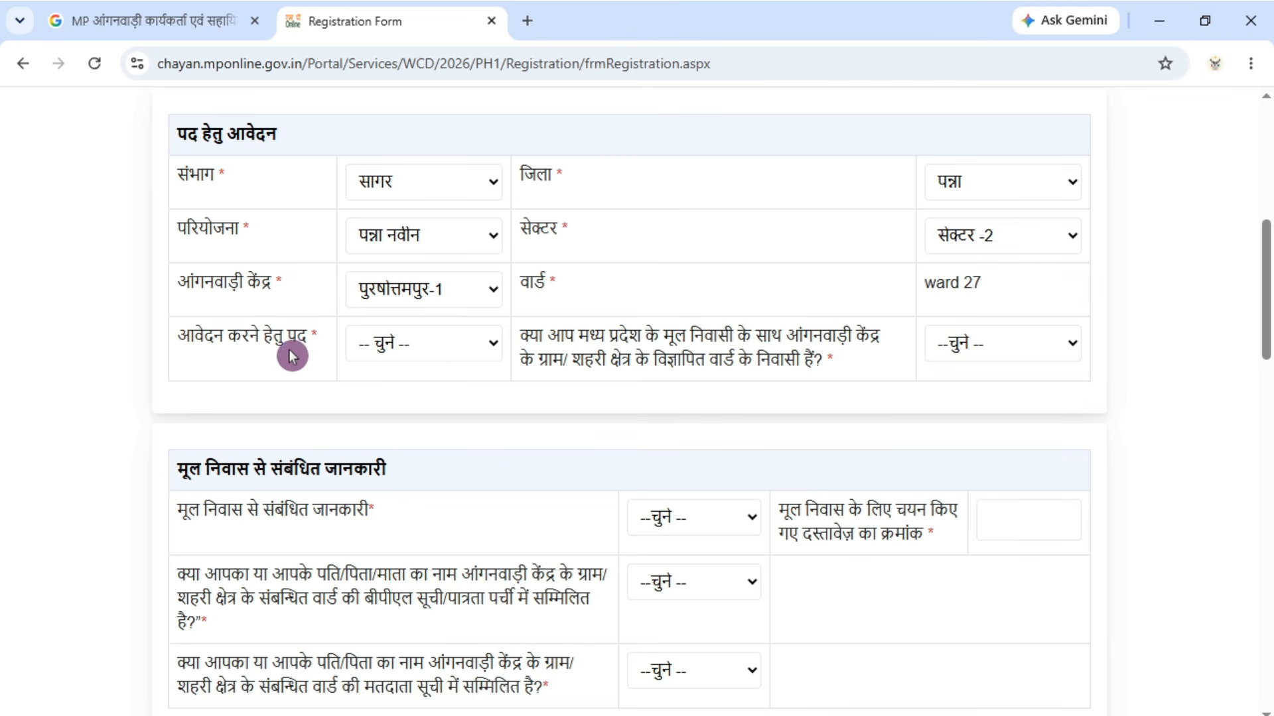
Set the post applied for to आंगनवाड़ी सहायिका and answer हाँ to the Madhya Pradesh native and advertised-ward residency question.
{"action": "left_click", "coordinate": [395, 359]}
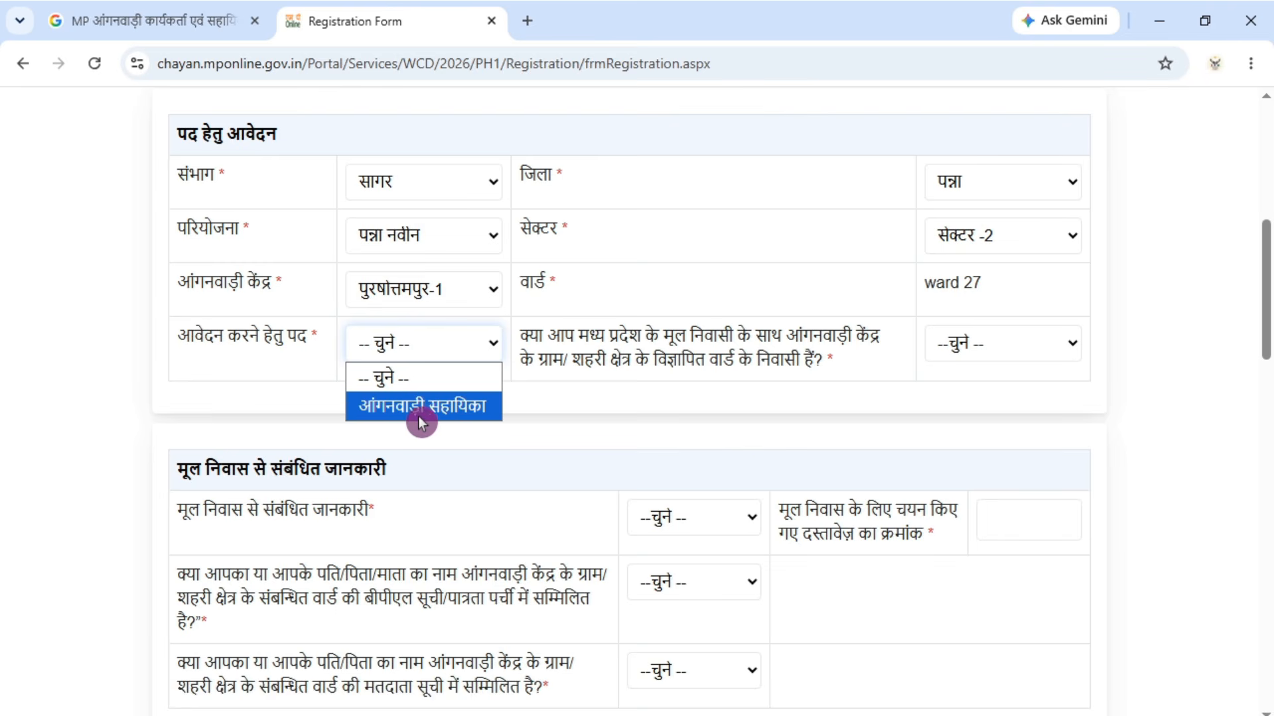
{"action": "left_click", "coordinate": [468, 415]}
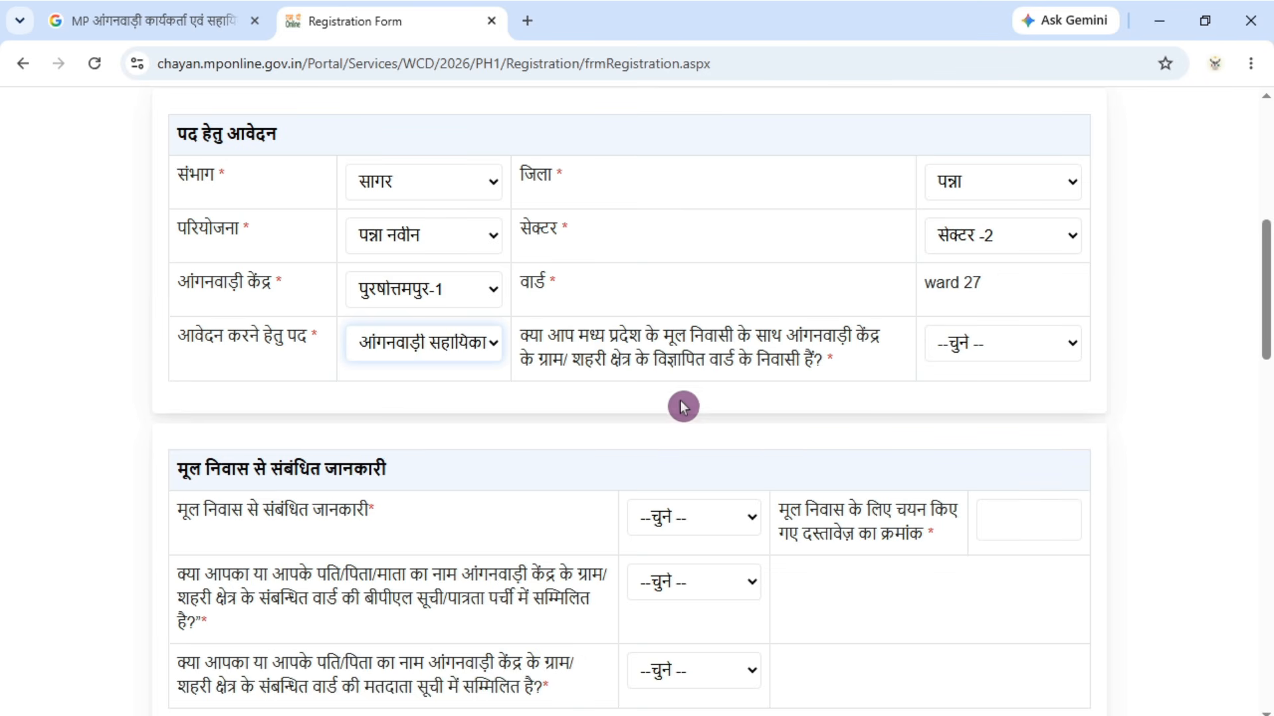
{"action": "left_click", "coordinate": [1022, 342]}
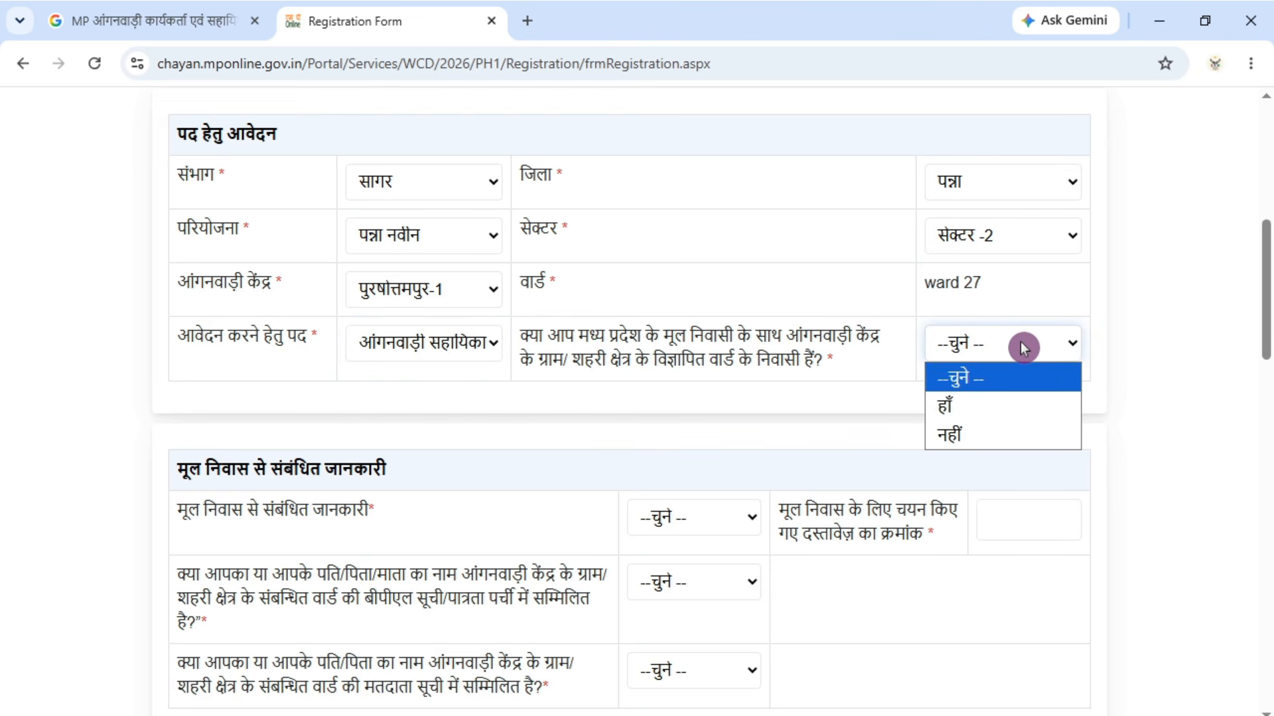
{"action": "left_click", "coordinate": [966, 412]}
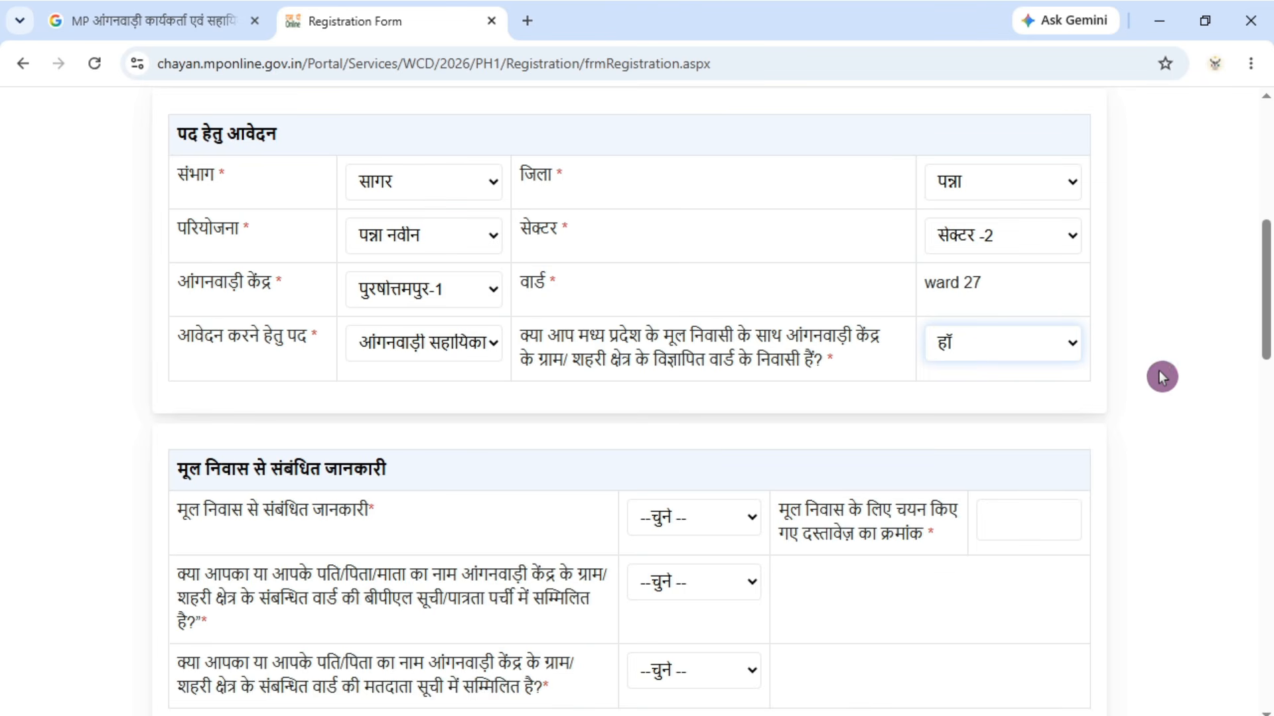
Choose राशन कार्ड as the document for the native residence information (मूल निवास से संबंधित जानकारी).
{"action": "scroll", "coordinate": [1260, 270], "scroll_direction": "down", "scroll_amount": 5}
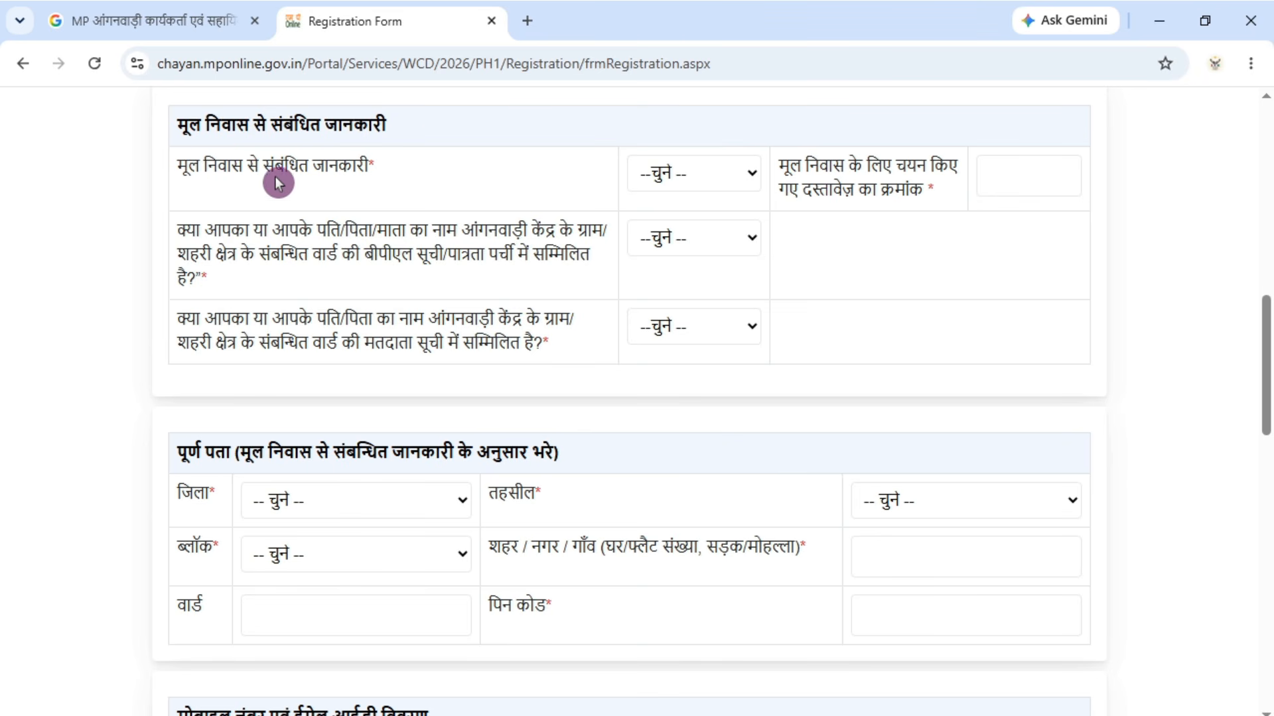
{"action": "left_click", "coordinate": [683, 177]}
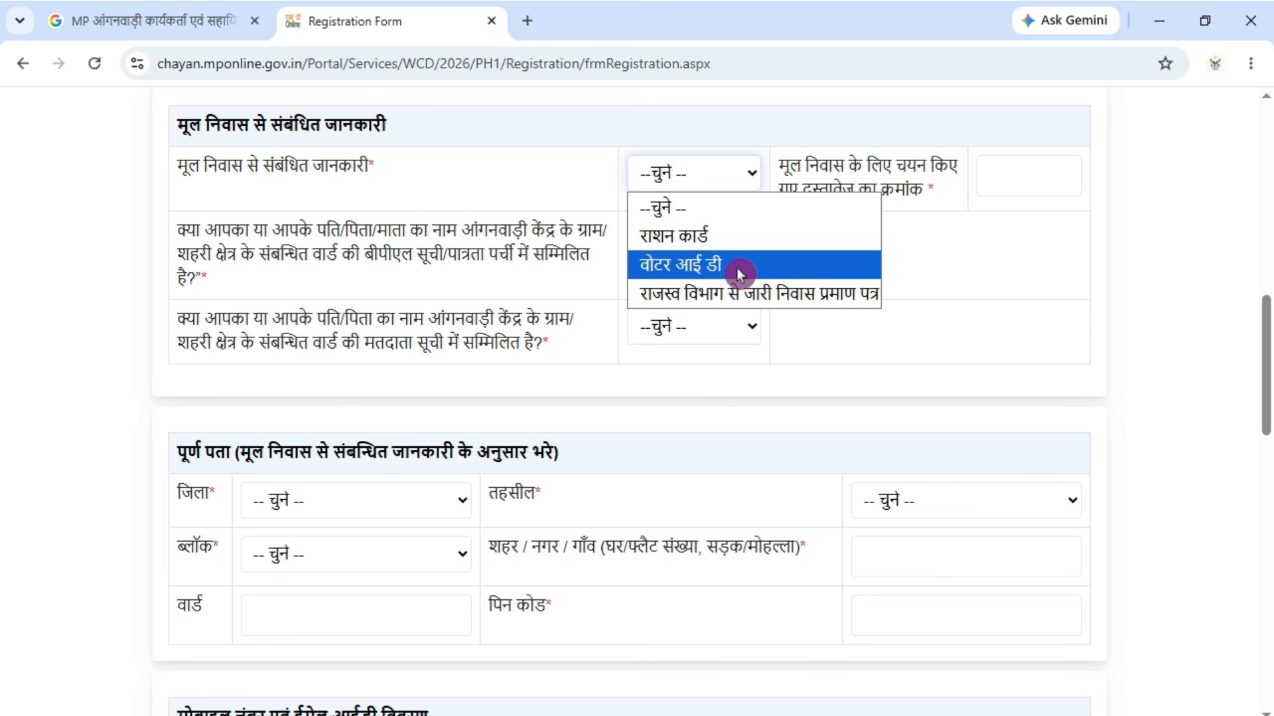
{"action": "left_click", "coordinate": [698, 263]}
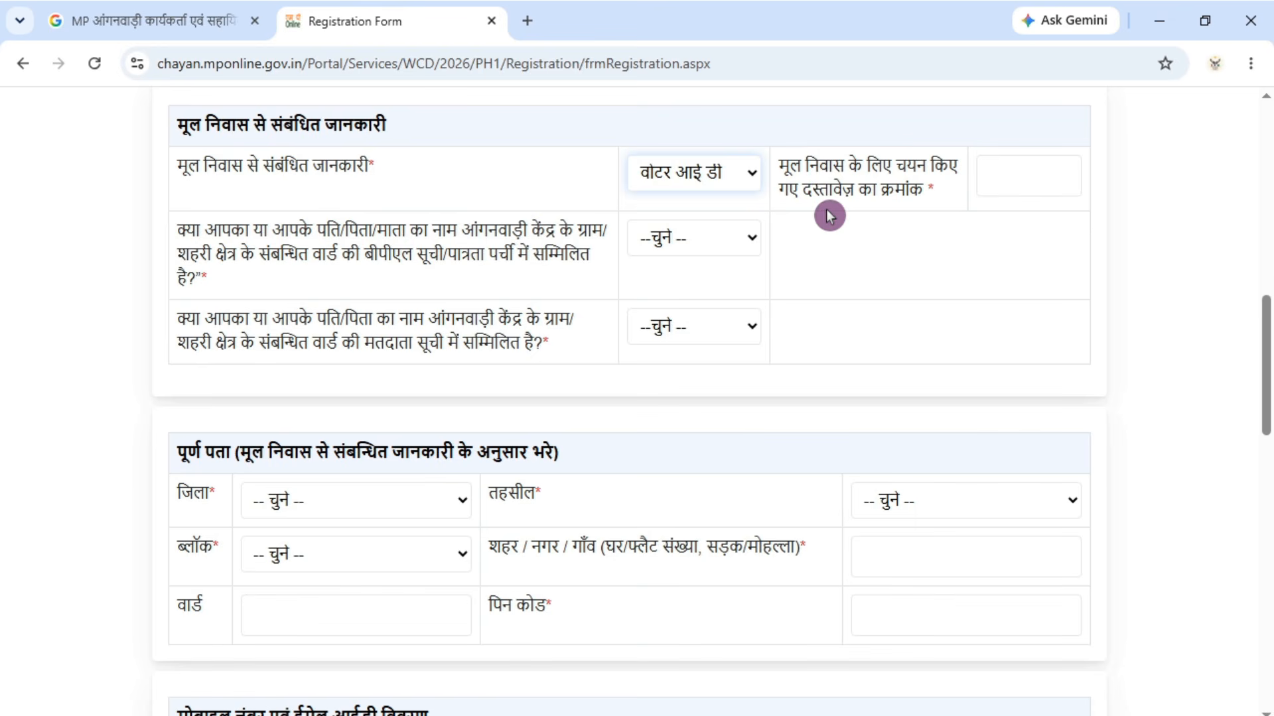
{"action": "left_click", "coordinate": [718, 176]}
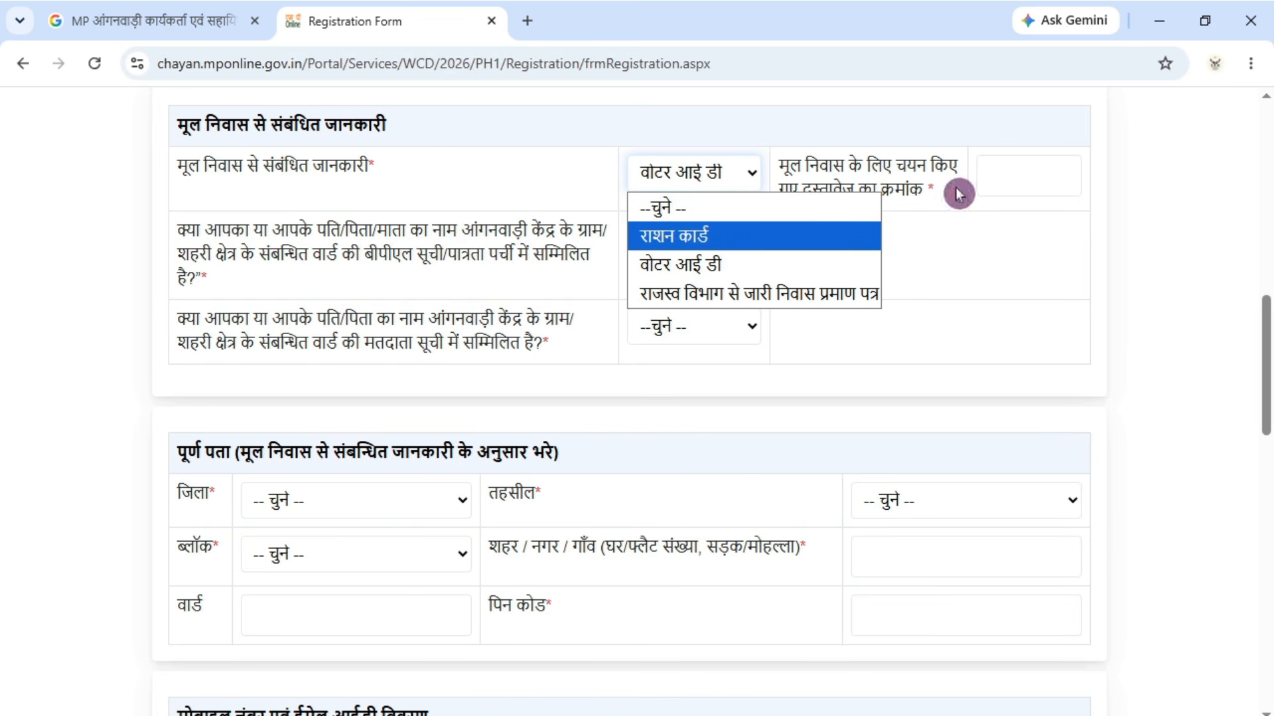
{"action": "left_click", "coordinate": [689, 240]}
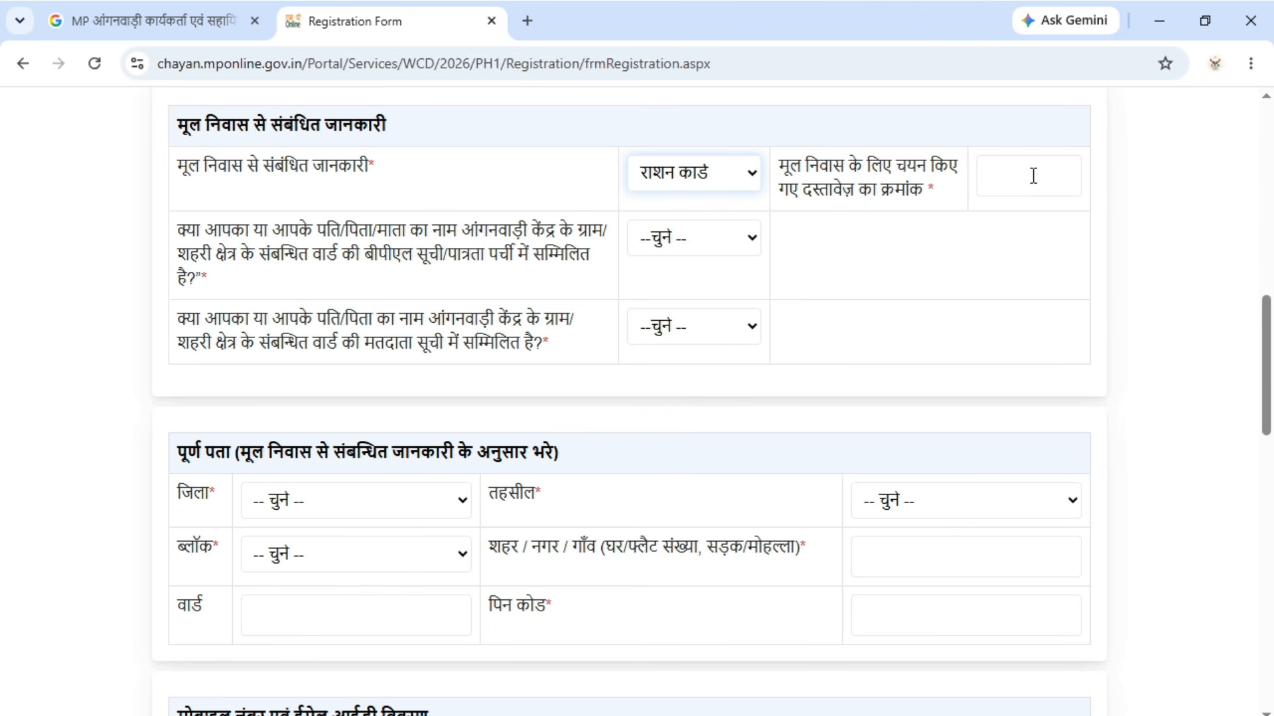
Answer पति/पिता/माता to the question about the name being in the ward's BPL list or eligibility slip (बीपीएल सूची/पात्रता पर्ची).
{"action": "scroll", "coordinate": [199, 225], "scroll_direction": "down", "scroll_amount": 1}
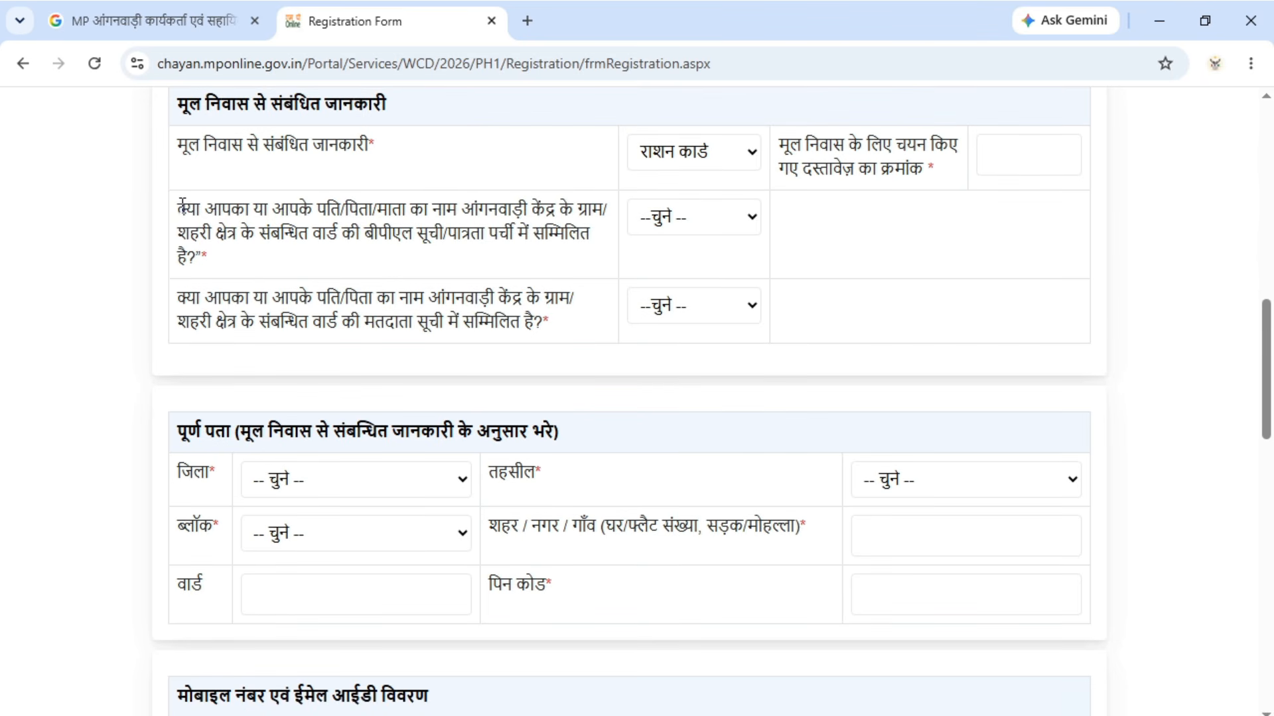
{"action": "left_click_drag", "start_coordinate": [182, 211], "coordinate": [402, 260]}
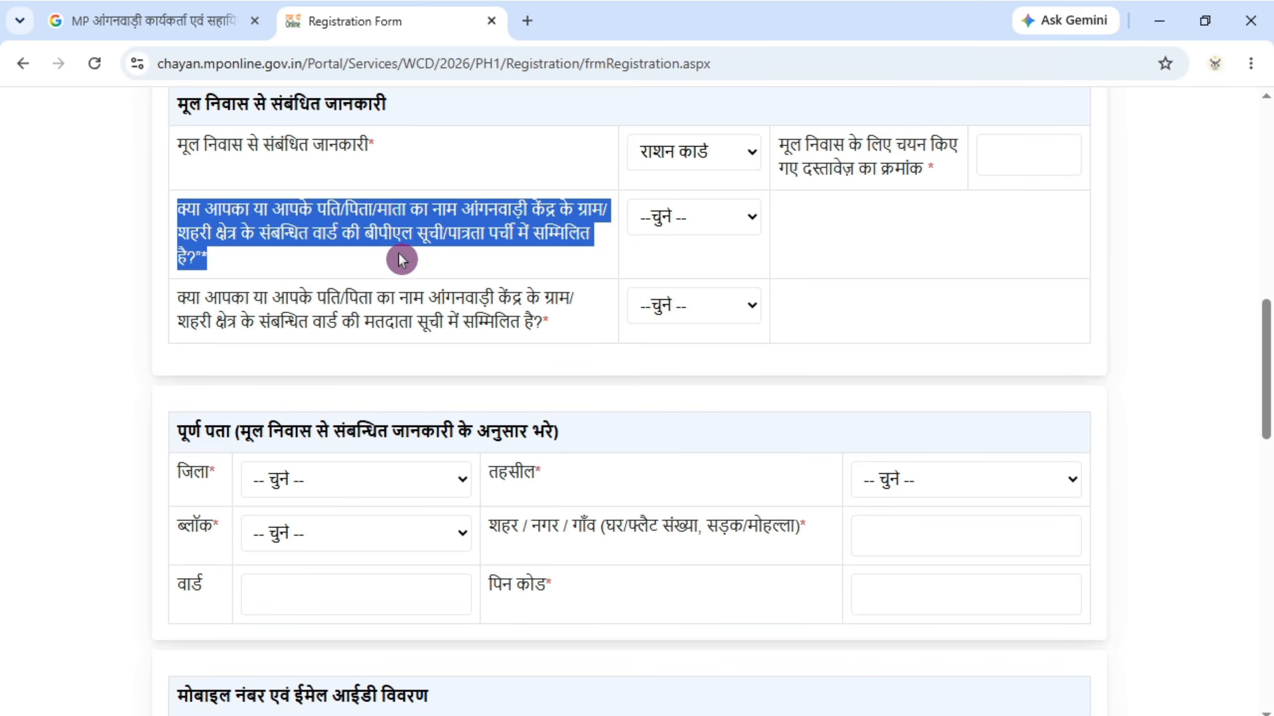
{"action": "left_click", "coordinate": [689, 218]}
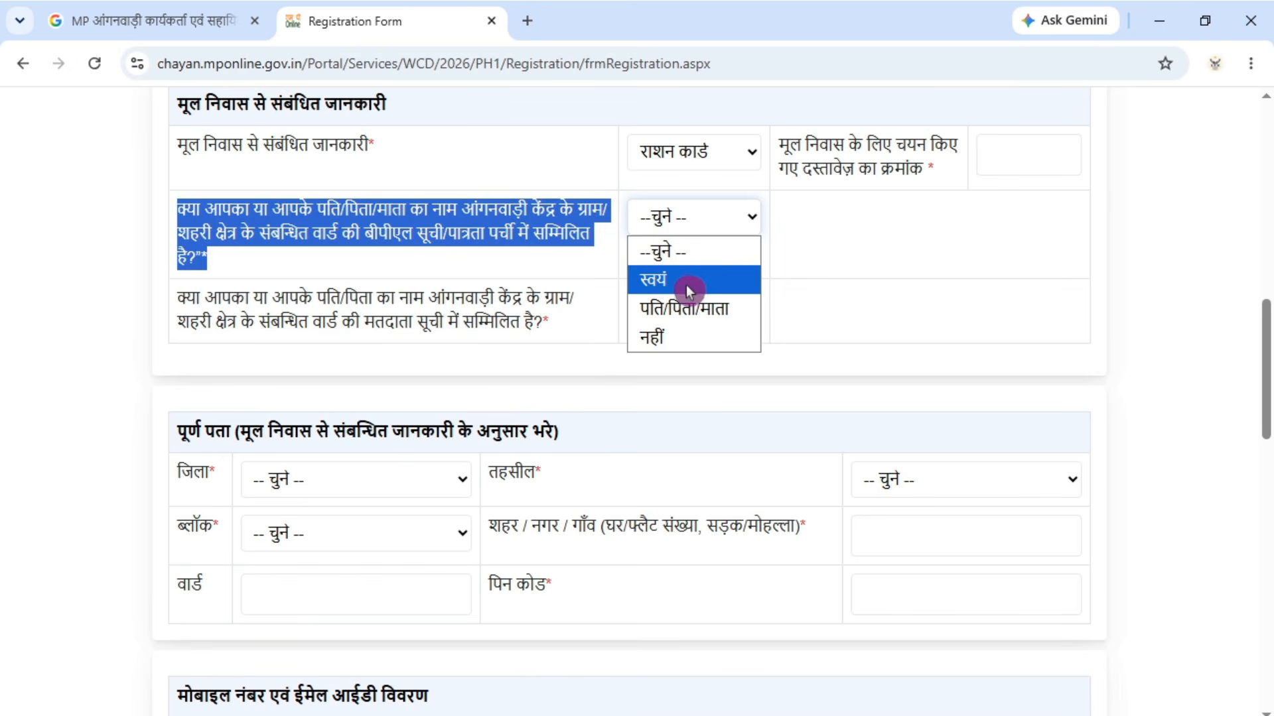
{"action": "left_click", "coordinate": [431, 269]}
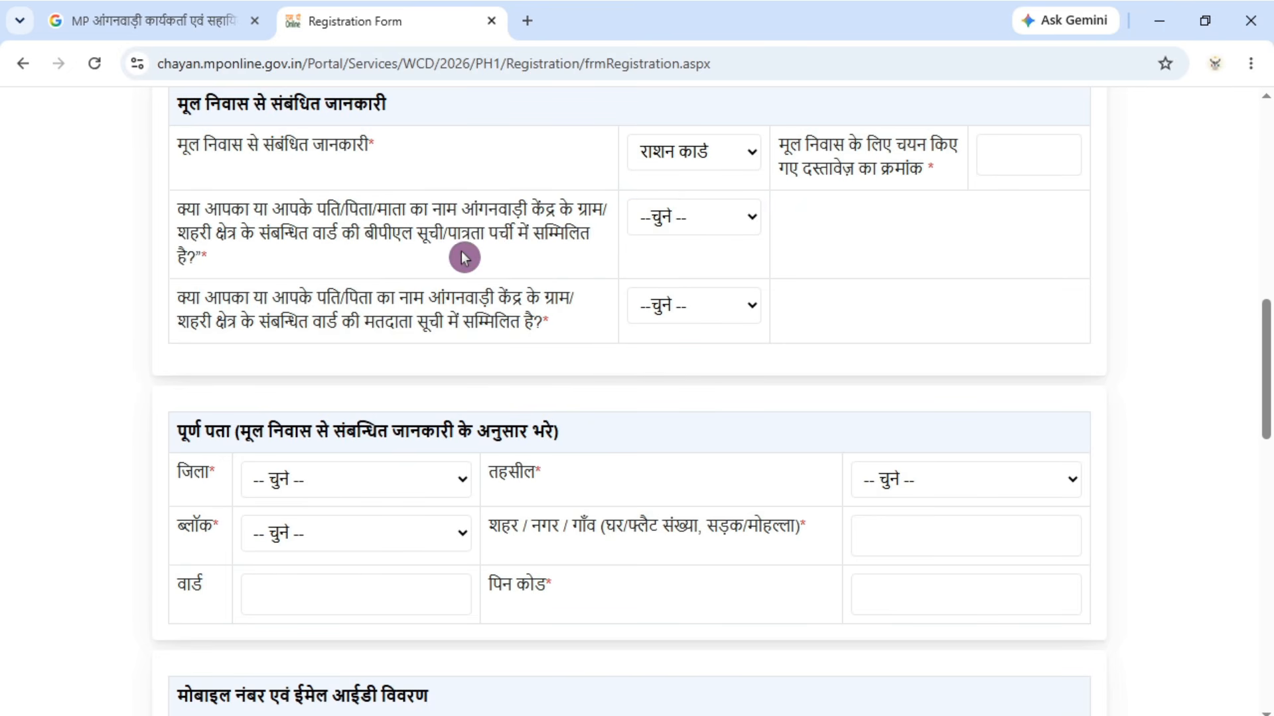
{"action": "left_click", "coordinate": [683, 219]}
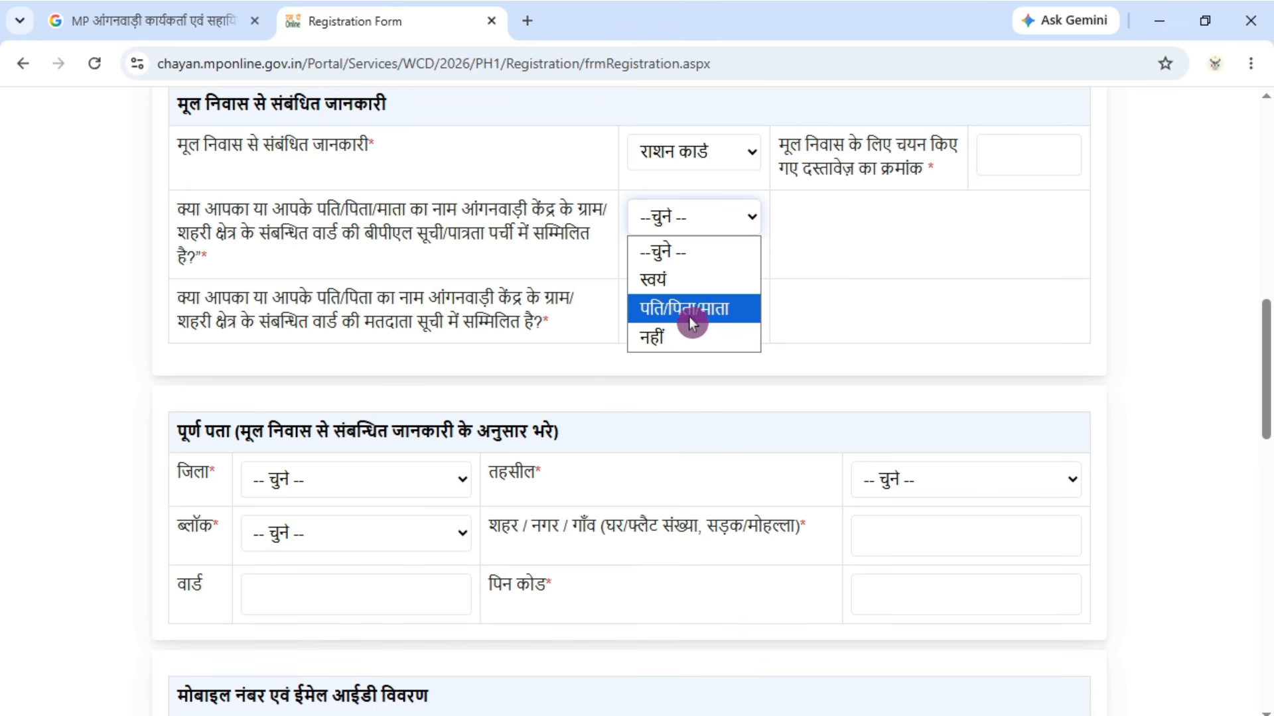
{"action": "left_click", "coordinate": [667, 284]}
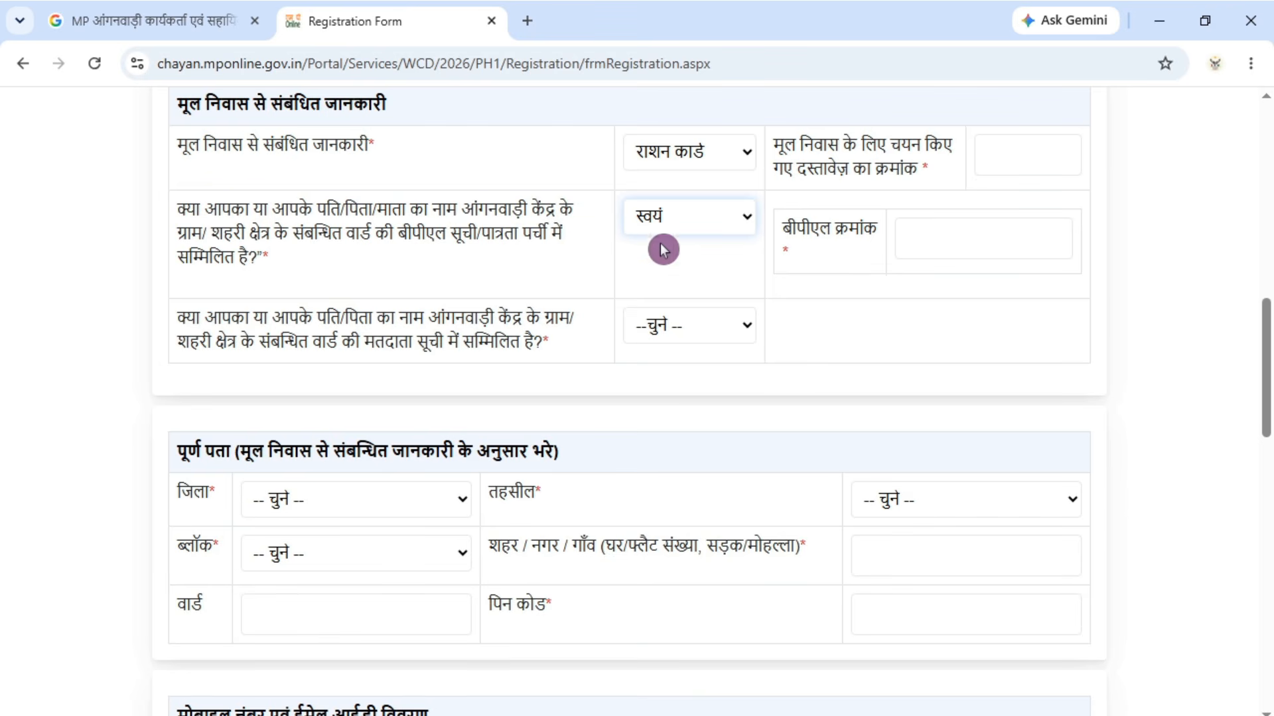
{"action": "left_click", "coordinate": [695, 221]}
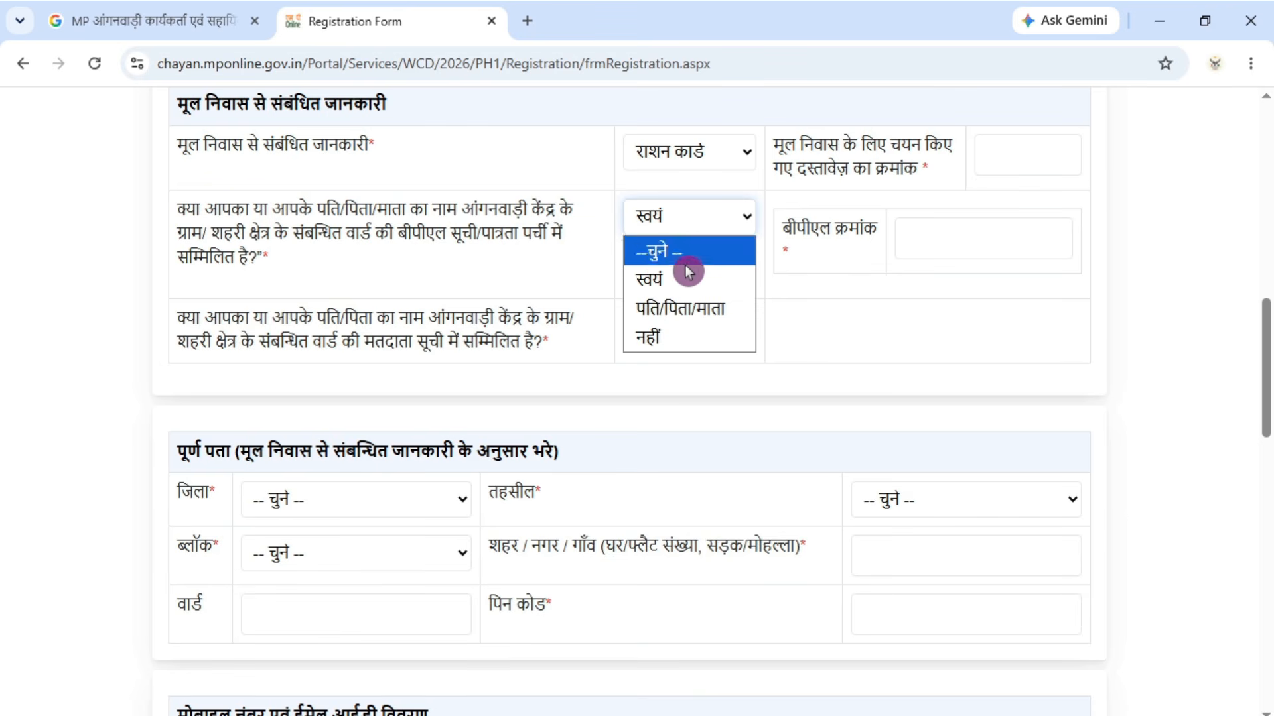
{"action": "left_click", "coordinate": [714, 310]}
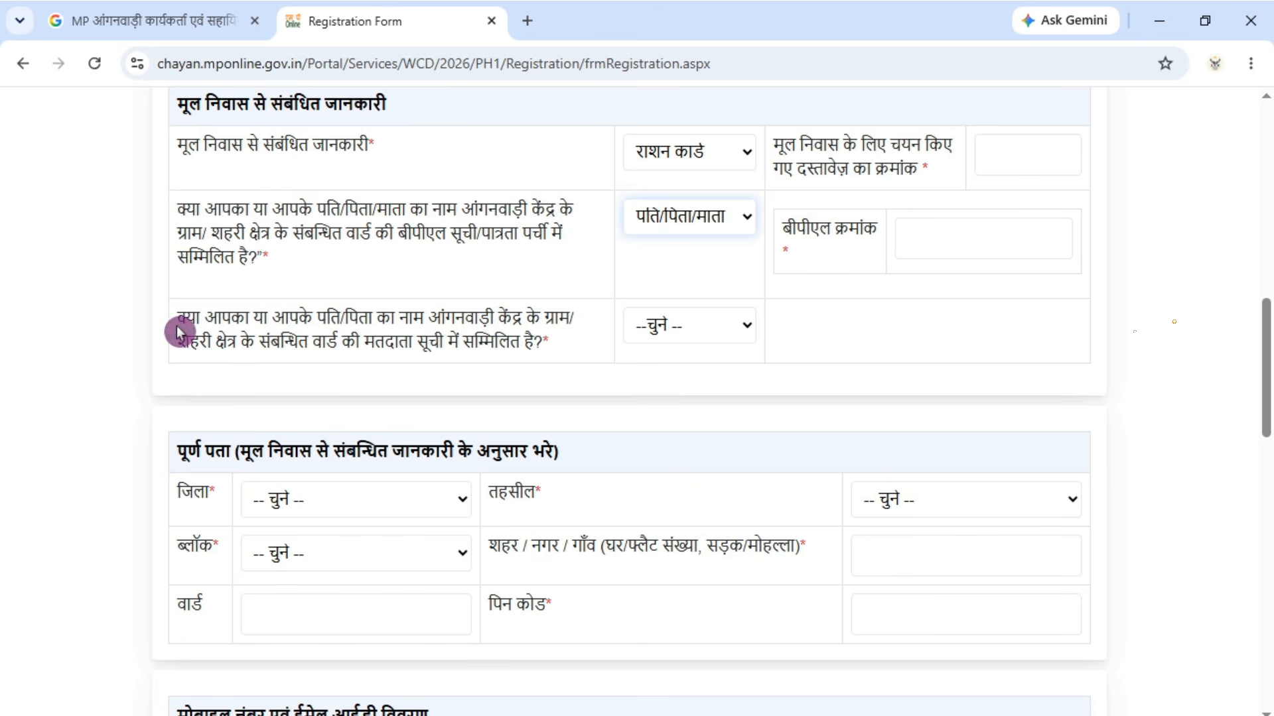
Answer स्वयं to the question about the name being in the Anganwadi centre ward's voter list (मतदाता सूची).
{"action": "left_click_drag", "start_coordinate": [177, 318], "coordinate": [569, 353]}
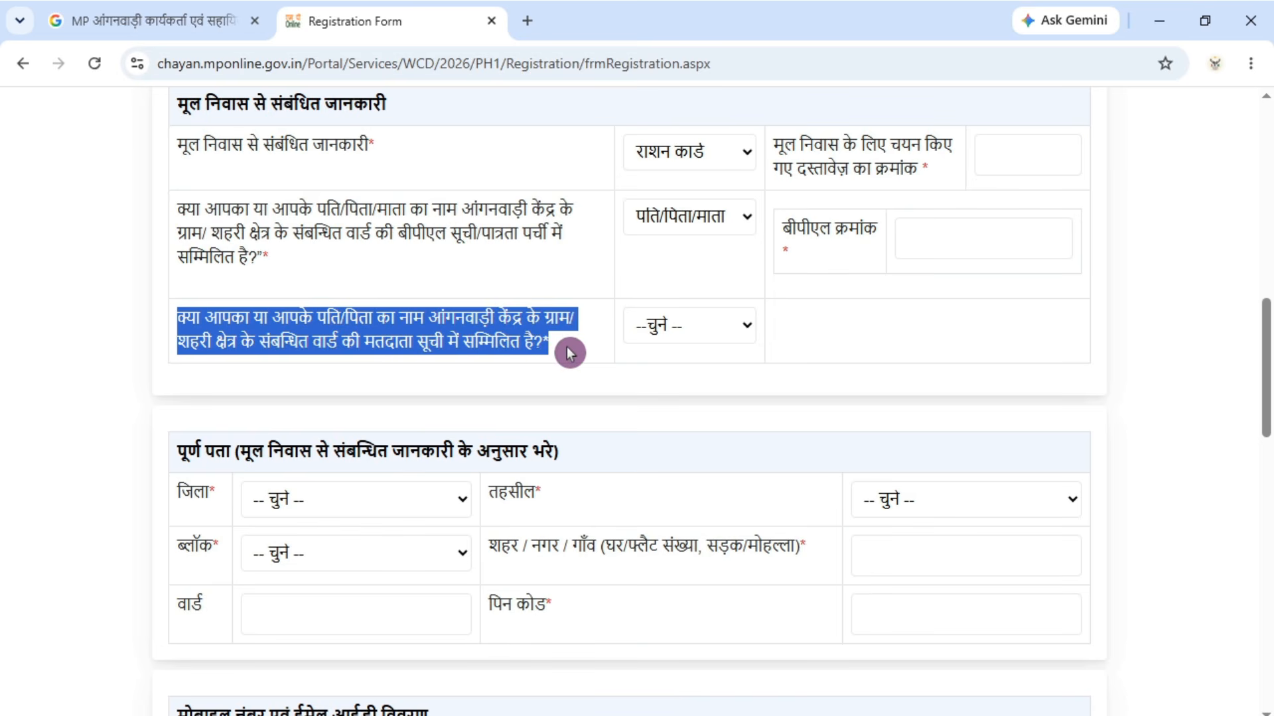
{"action": "left_click", "coordinate": [671, 326]}
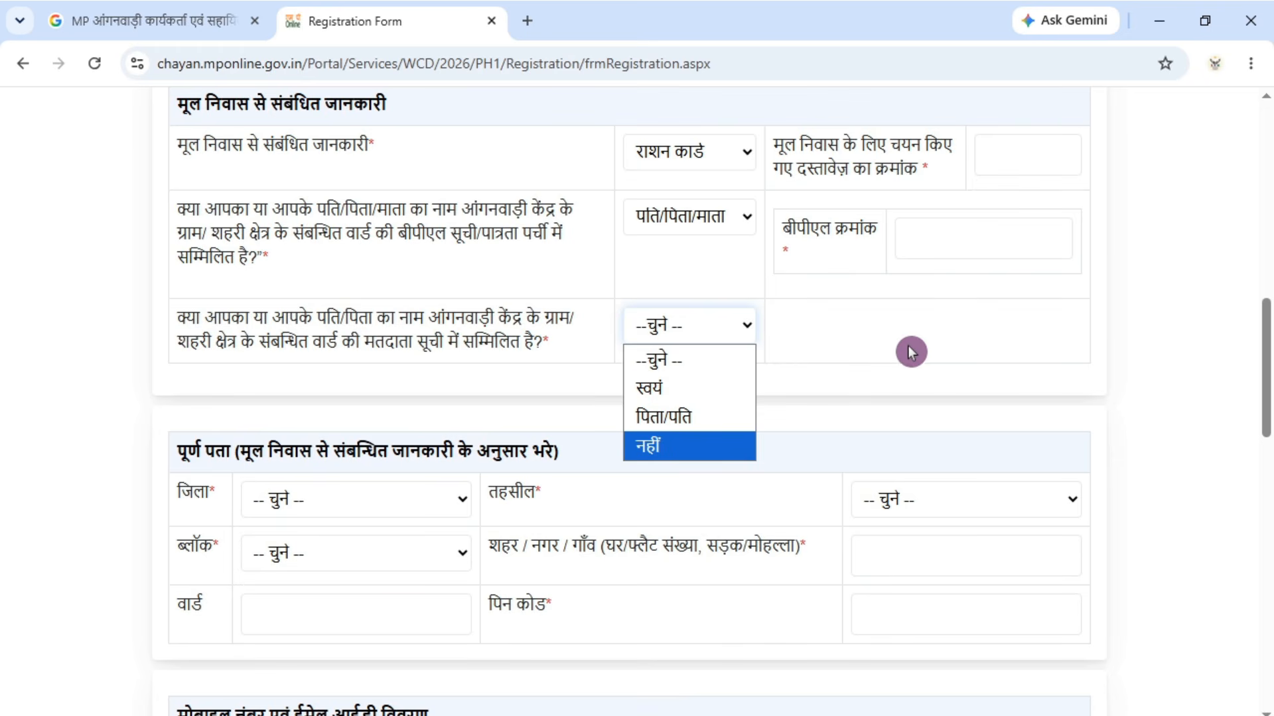
{"action": "left_click", "coordinate": [689, 397]}
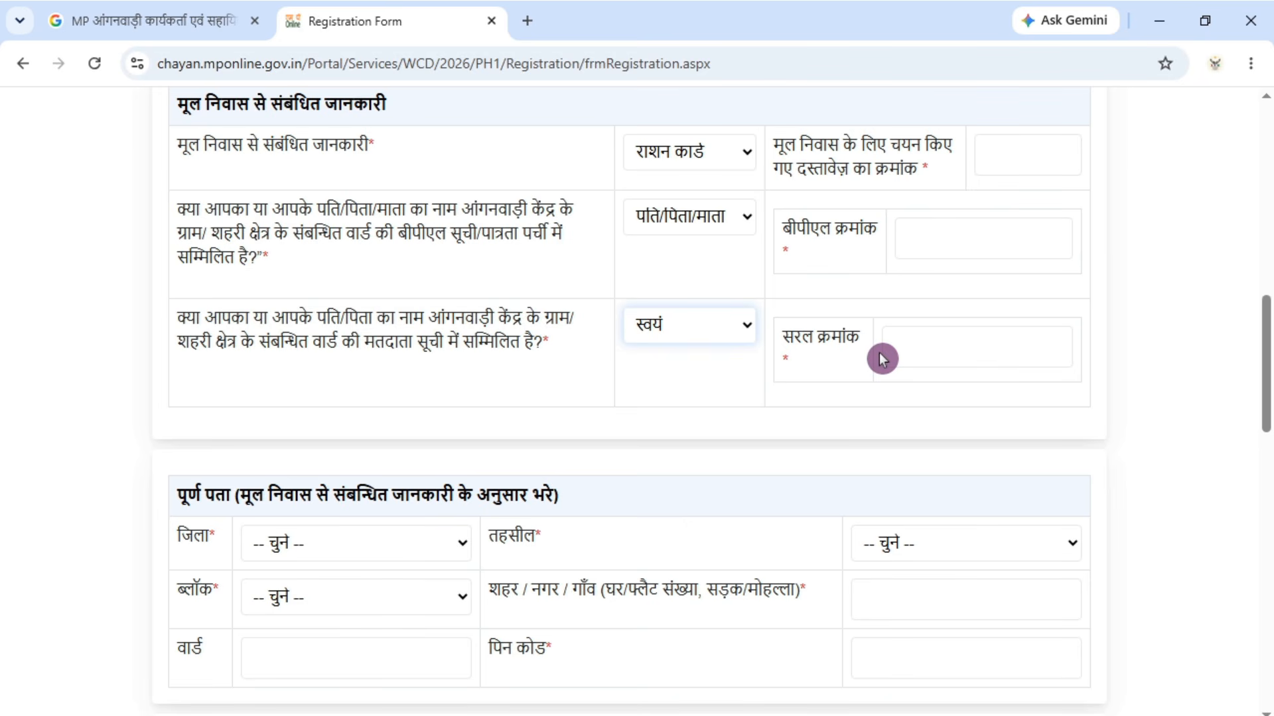
{"action": "left_click", "coordinate": [270, 332]}
{"action": "left_click", "coordinate": [727, 337]}
{"action": "left_click", "coordinate": [603, 405]}
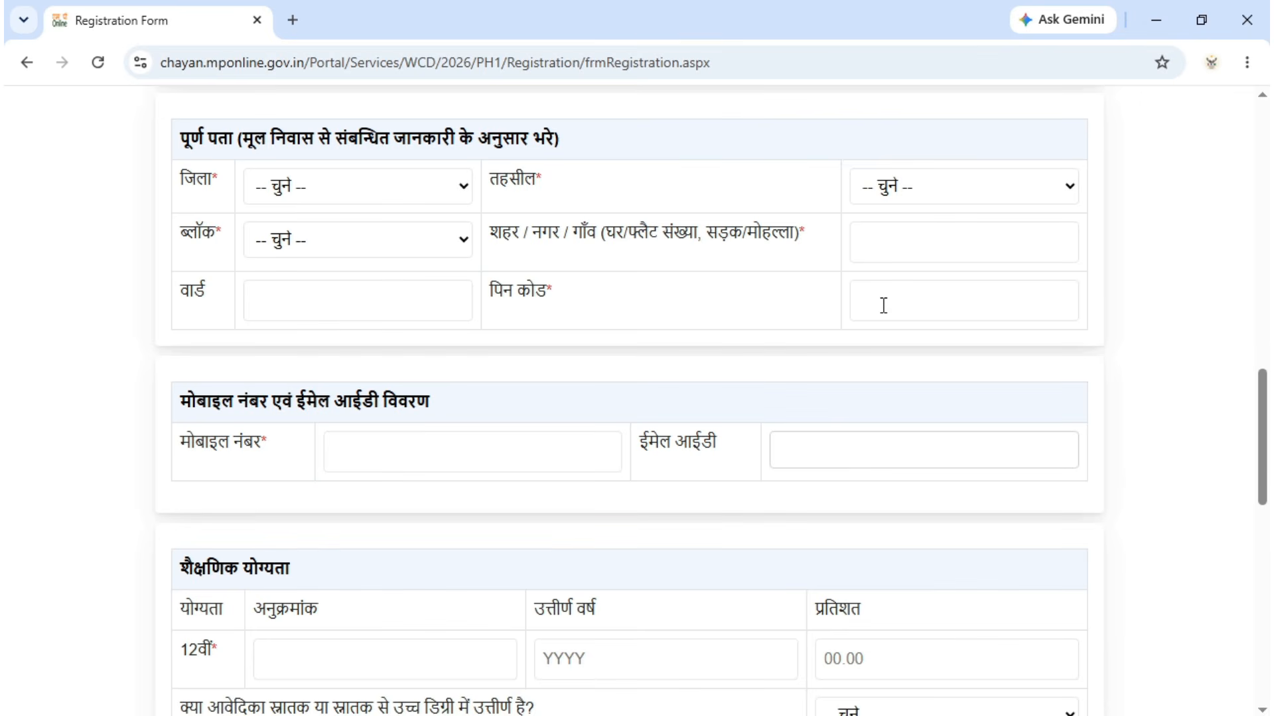
In the educational qualification section (शैक्षणिक योग्यता), answer हां to whether the applicant holds a graduate or higher degree.
{"action": "scroll", "coordinate": [884, 305], "scroll_direction": "down", "scroll_amount": 4}
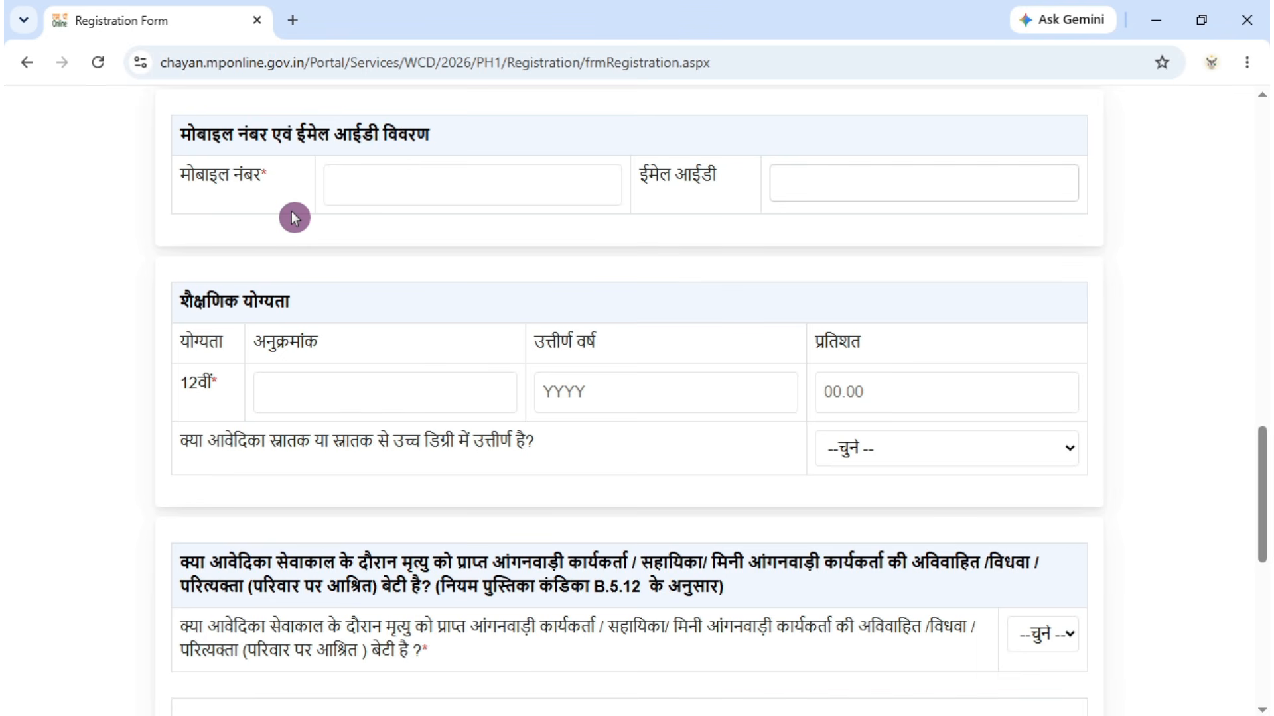
{"action": "left_click", "coordinate": [206, 165]}
{"action": "left_click", "coordinate": [729, 192]}
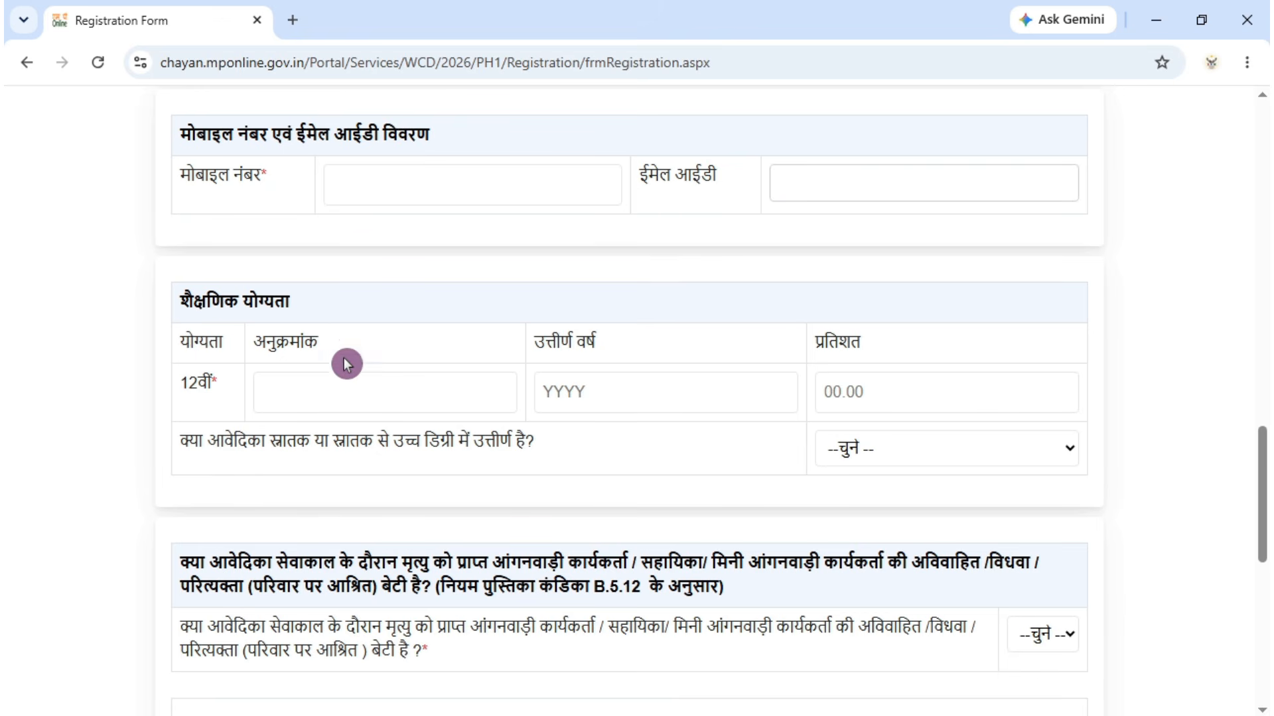
{"action": "scroll", "coordinate": [212, 198], "scroll_direction": "down", "scroll_amount": 2}
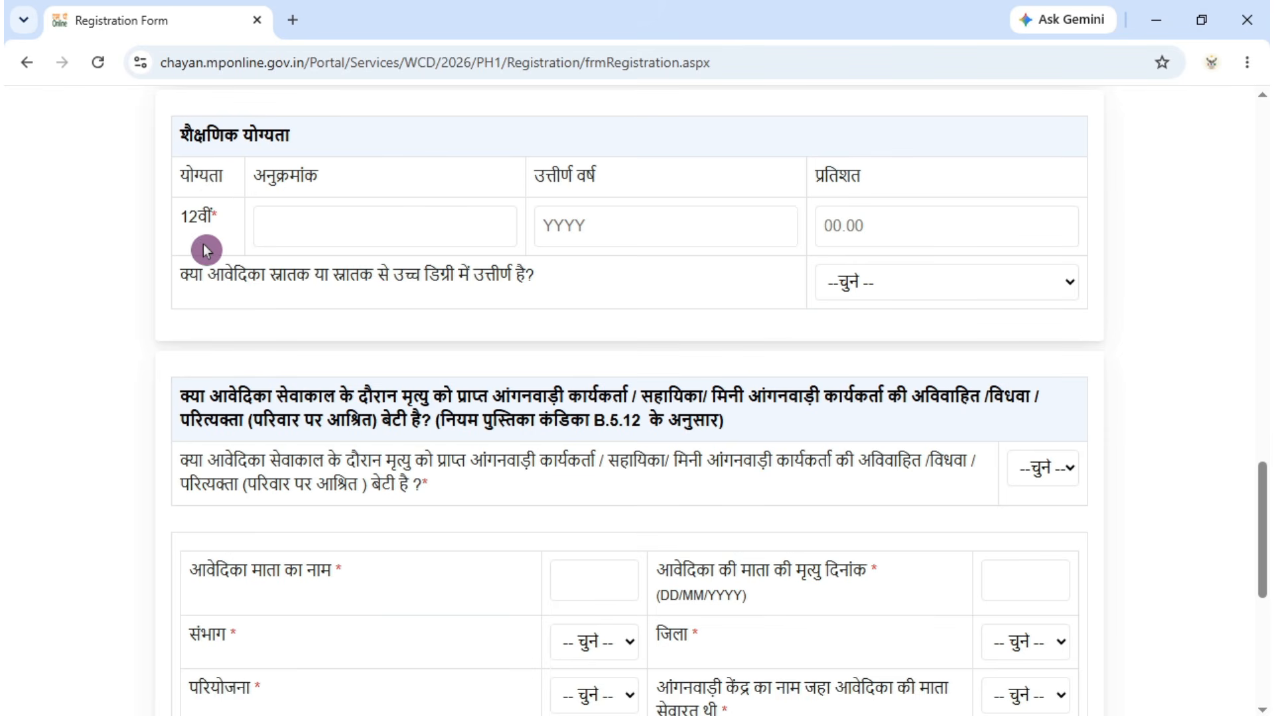
{"action": "left_click", "coordinate": [304, 231]}
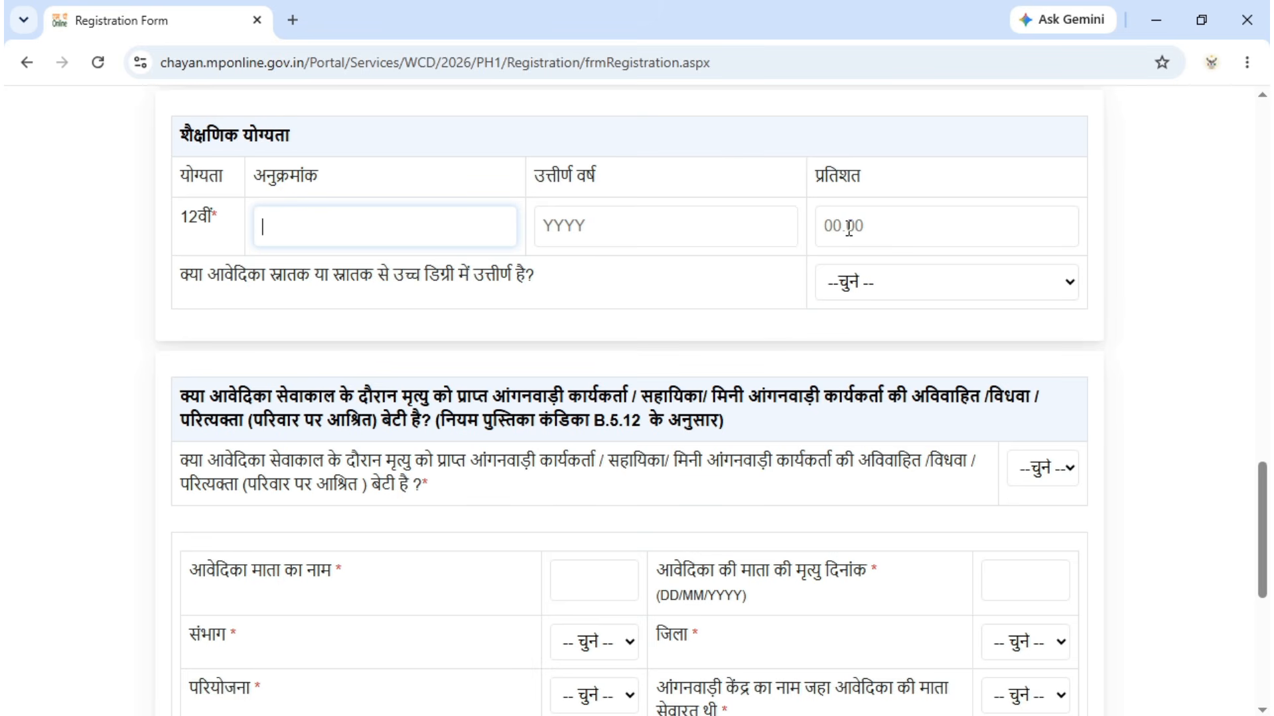
{"action": "left_click", "coordinate": [205, 298]}
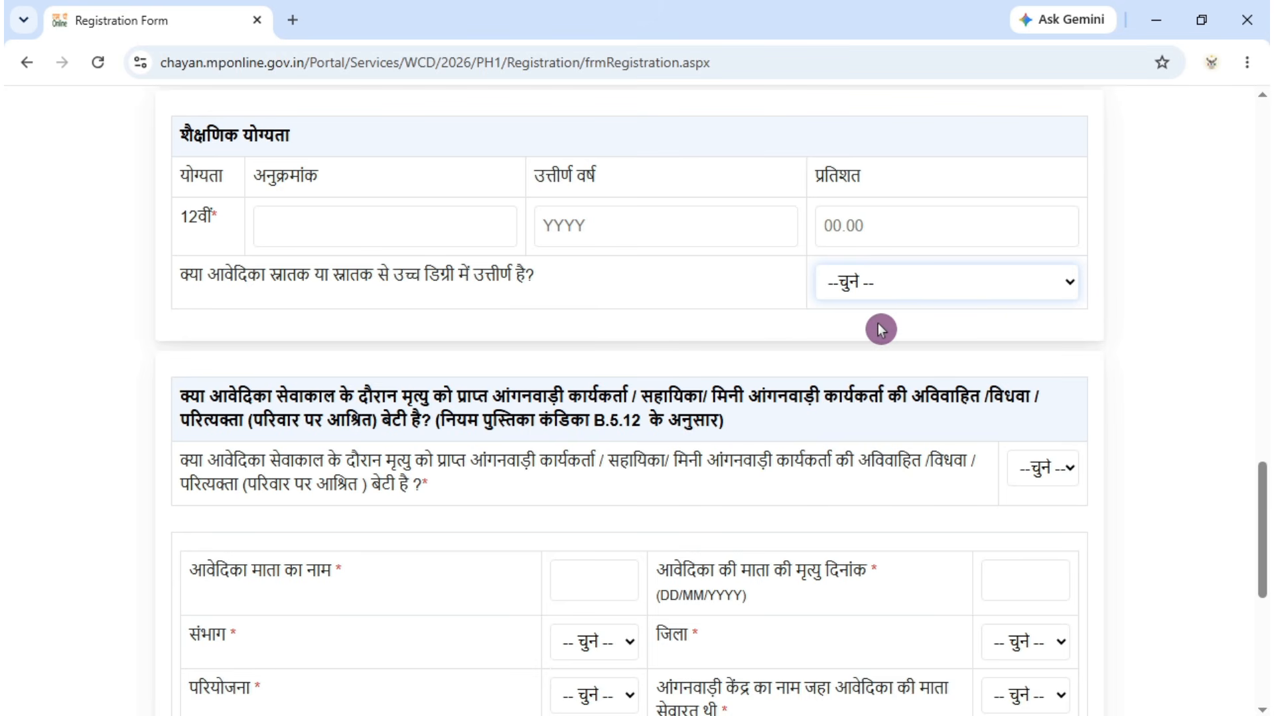
{"action": "left_click", "coordinate": [889, 282]}
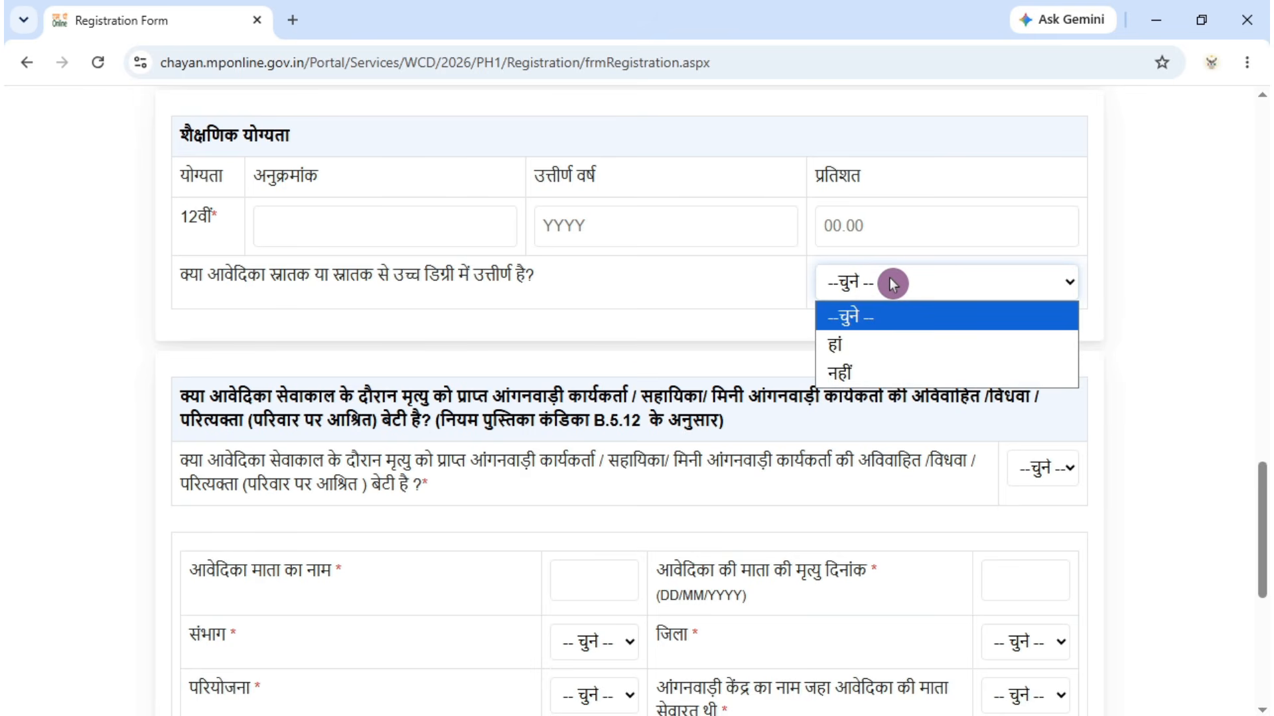
{"action": "left_click", "coordinate": [858, 345]}
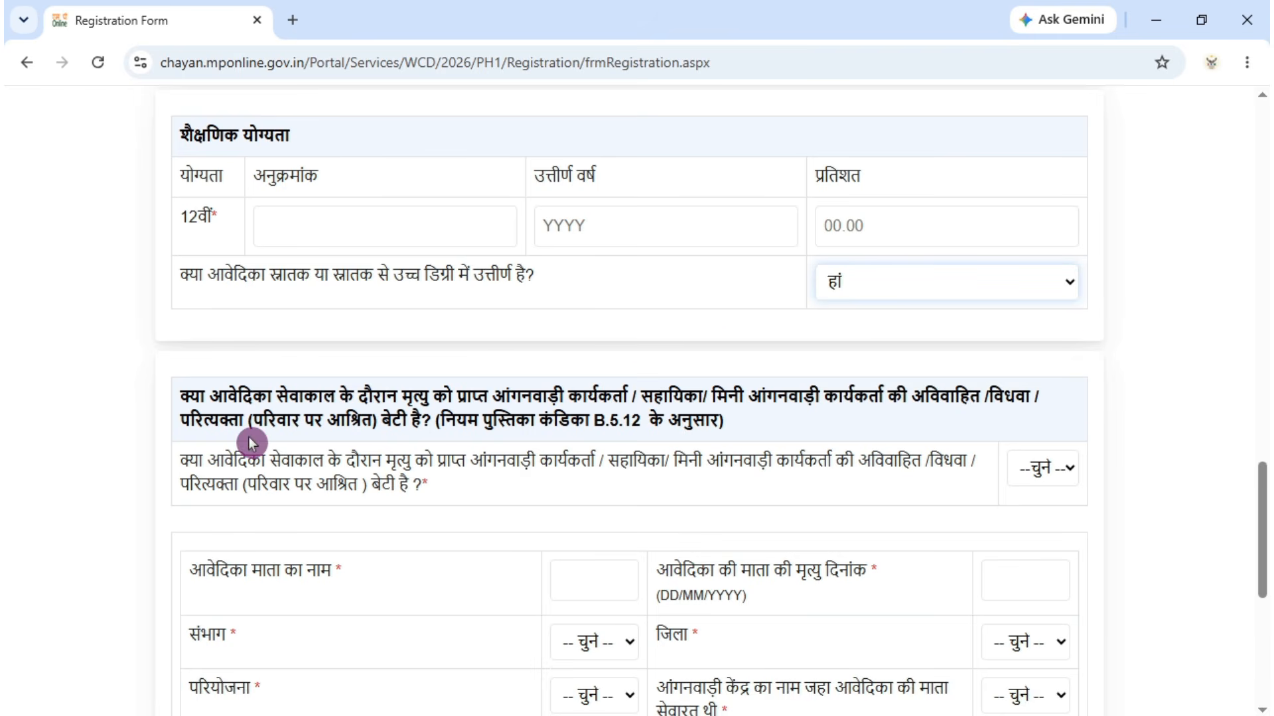
Answer नहीं to whether the applicant is the dependent daughter of an Anganwadi worker or helper who died in service.
{"action": "scroll", "coordinate": [276, 441], "scroll_direction": "down", "scroll_amount": 4}
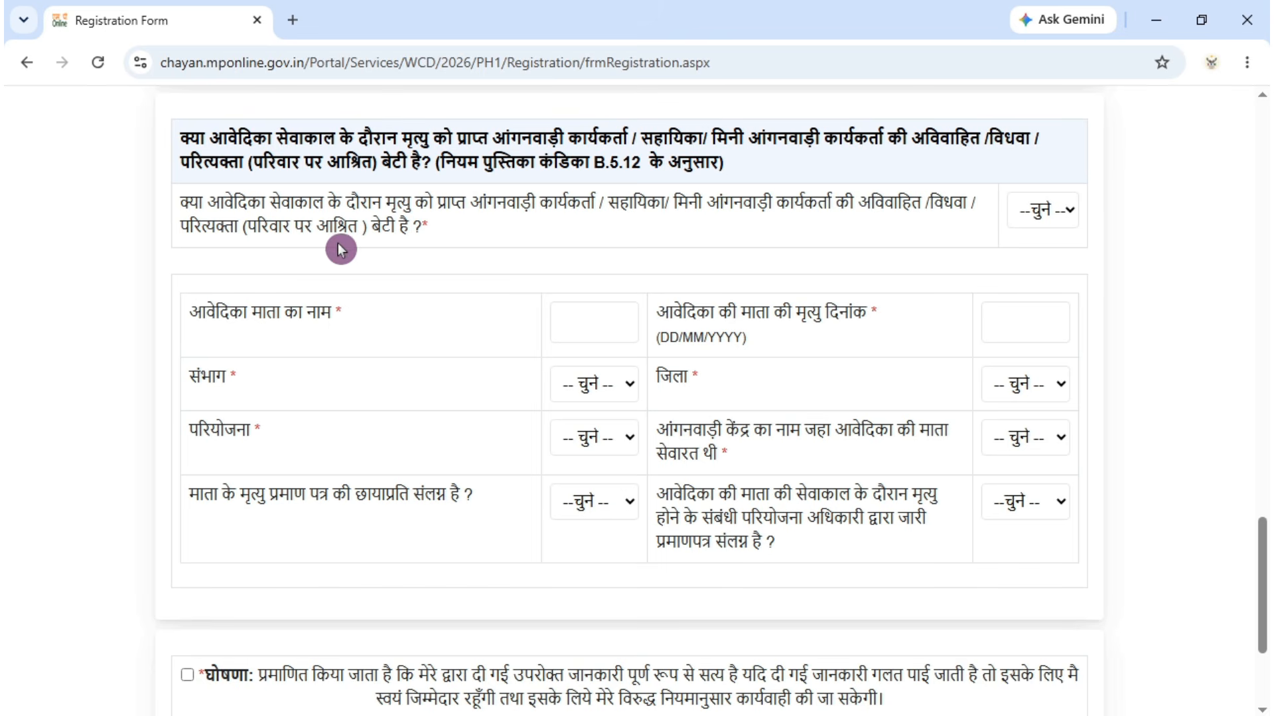
{"action": "left_click", "coordinate": [1042, 211]}
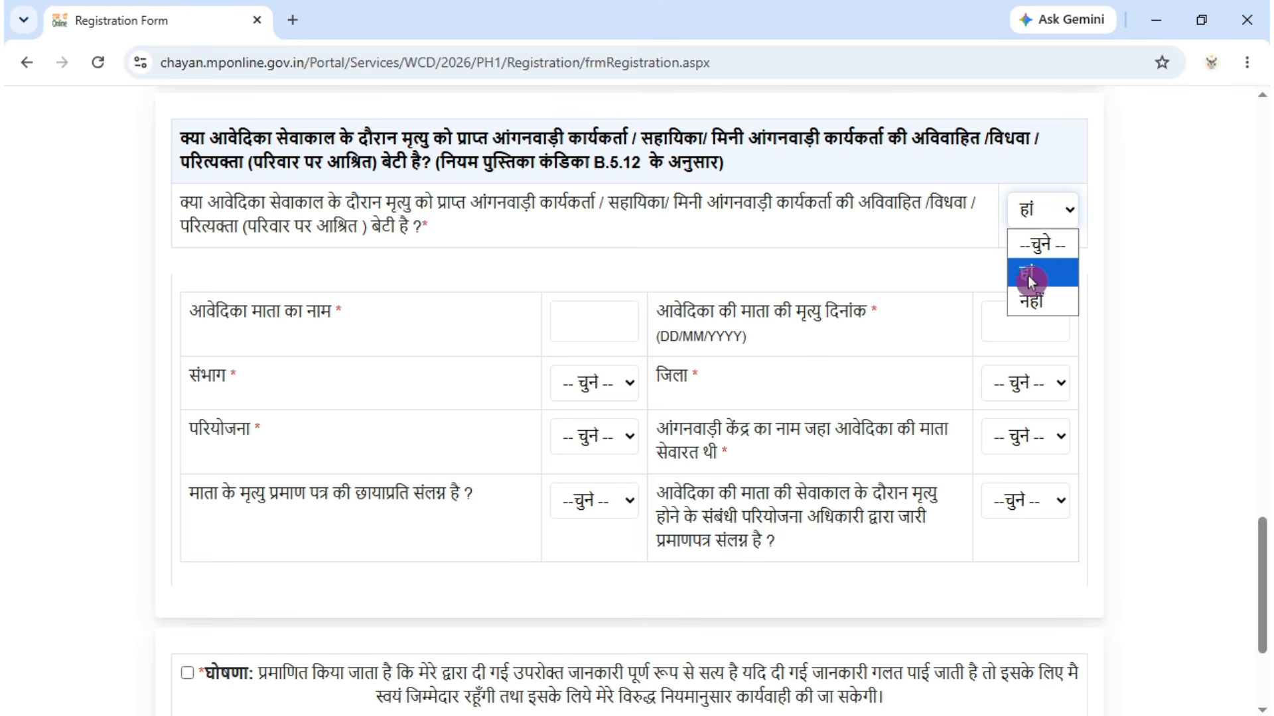
{"action": "left_click", "coordinate": [241, 358]}
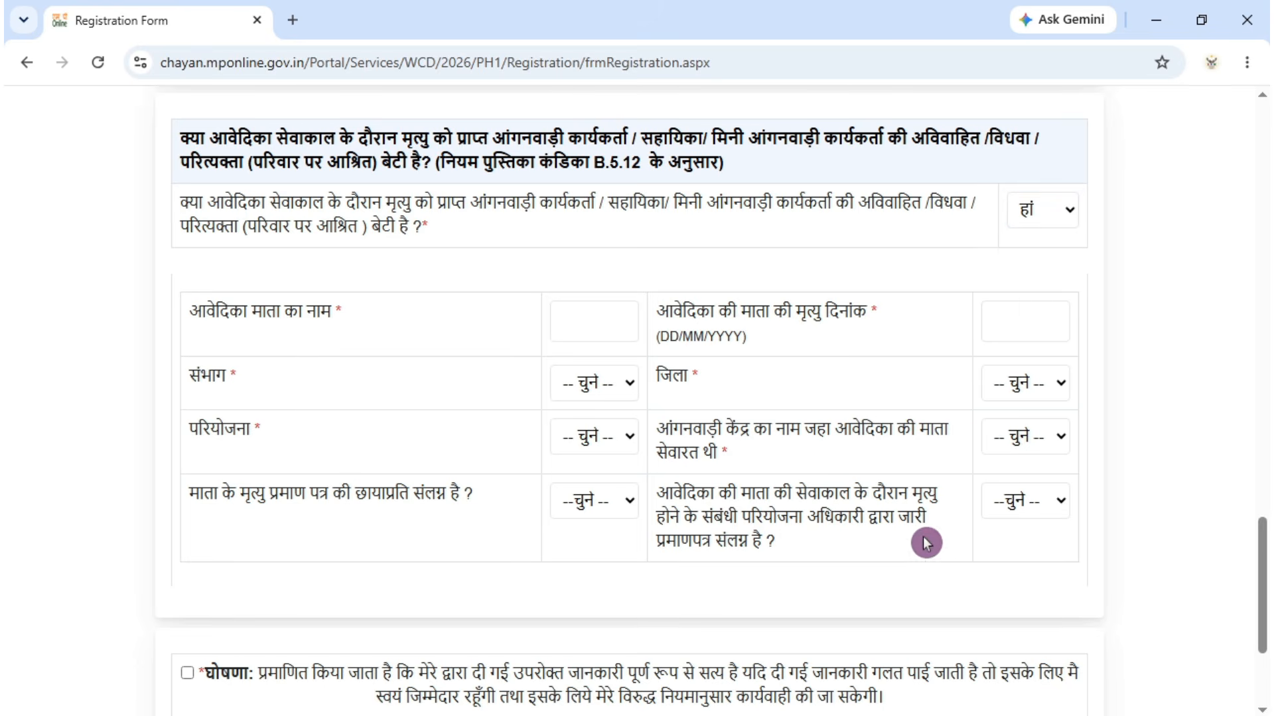
{"action": "left_click", "coordinate": [1061, 220]}
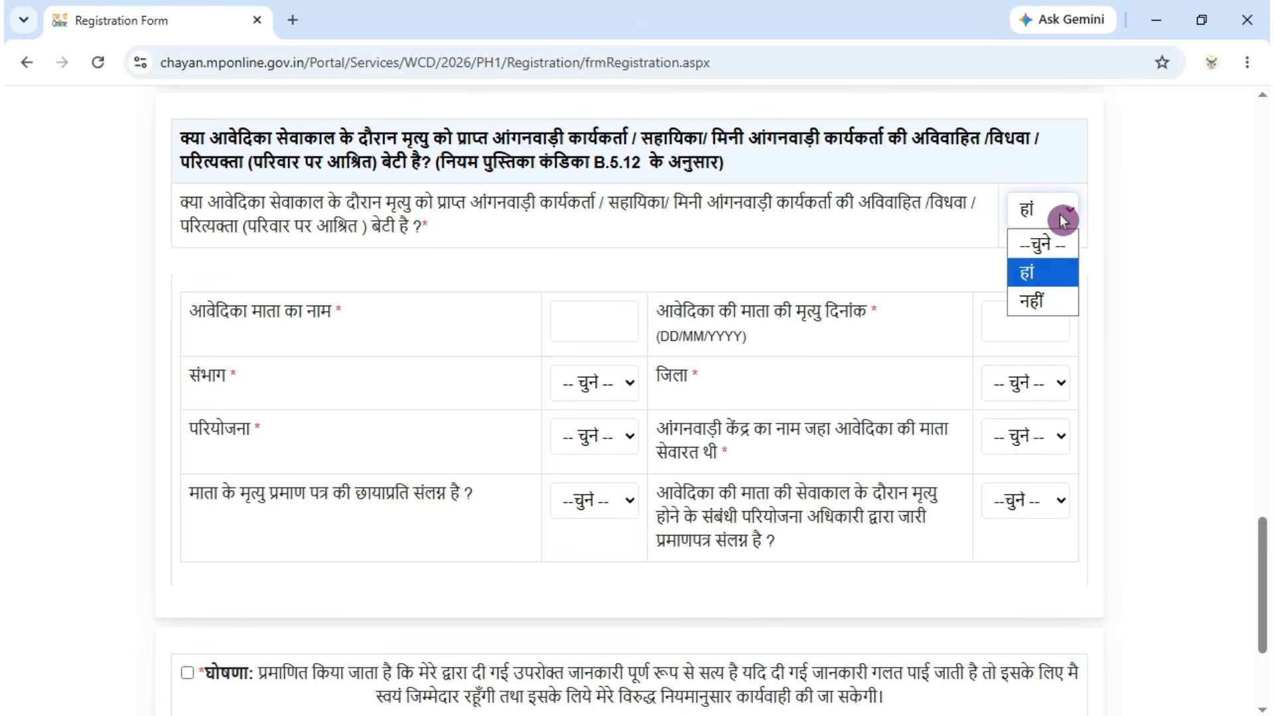
{"action": "left_click", "coordinate": [1033, 303]}
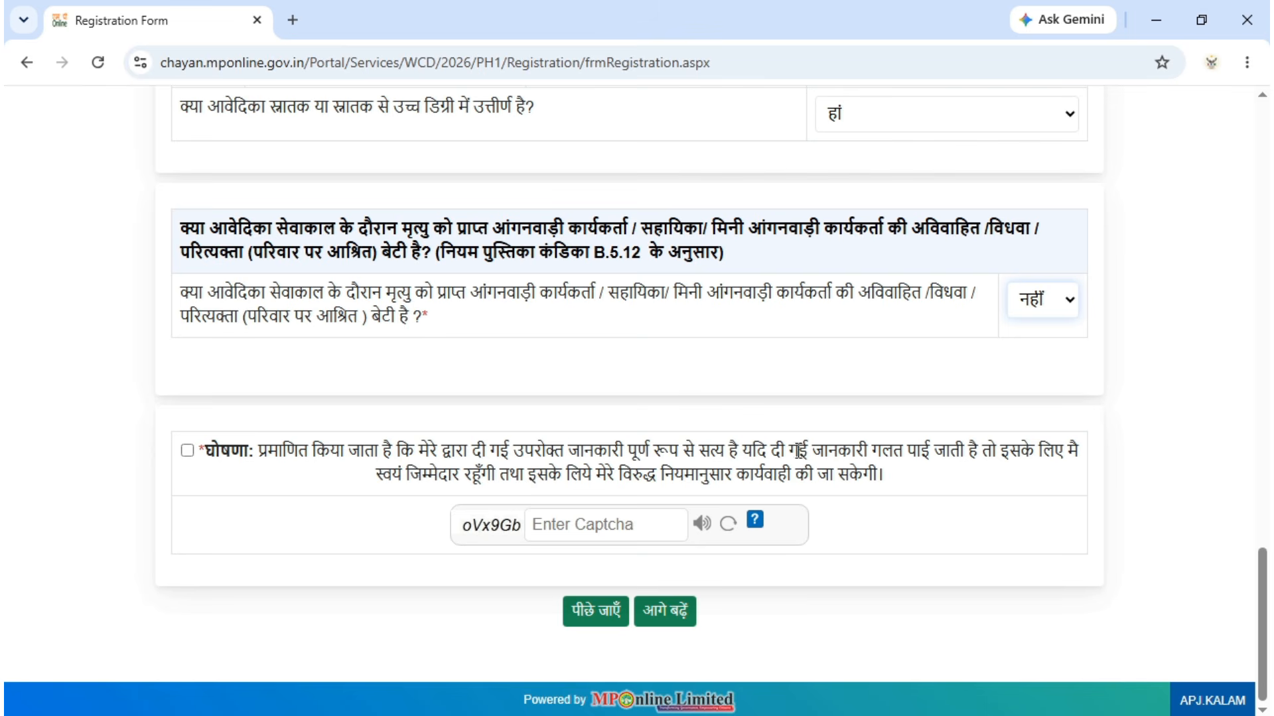
Accept the declaration (घोषणा) and proceed to the application preview.
{"action": "left_click", "coordinate": [187, 451]}
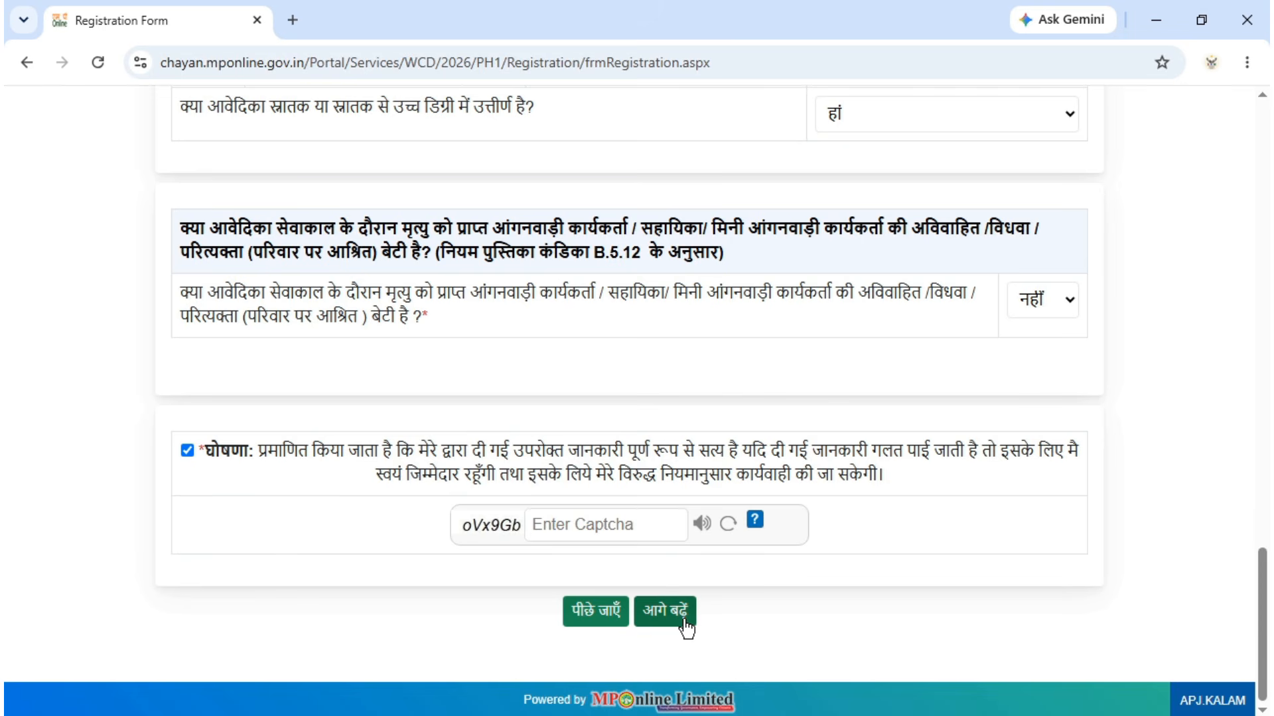
{"action": "left_click", "coordinate": [664, 610]}
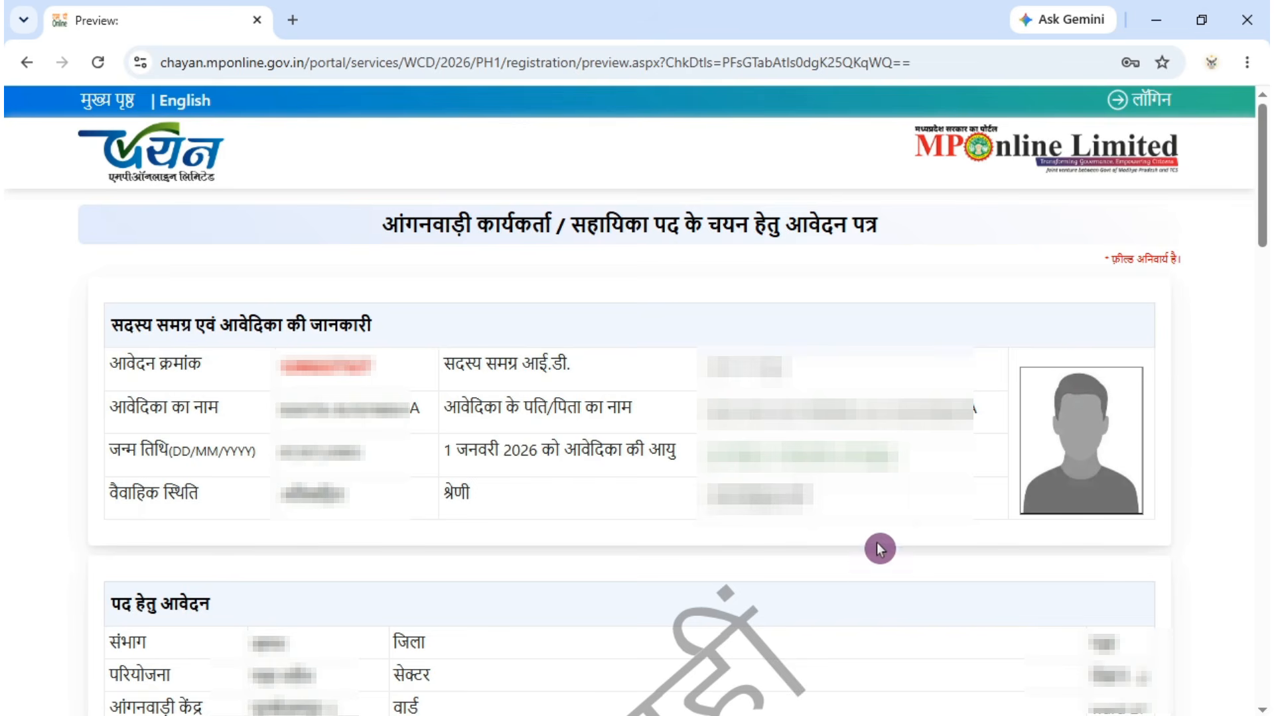
Review the application preview, covering the certificate uploads (प्रमाण पत्र संलग्न), payment information, native residence, post and applicant details.
{"action": "left_click_drag", "start_coordinate": [1265, 213], "coordinate": [1264, 613]}
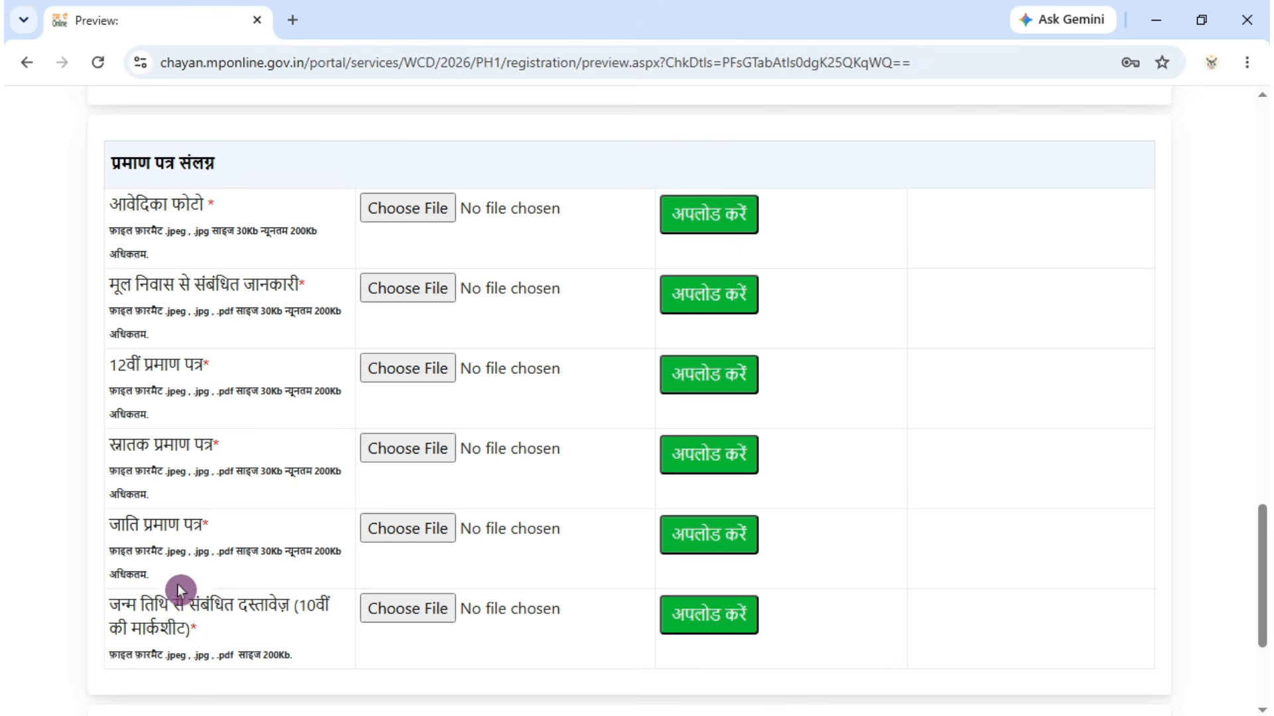
{"action": "left_click", "coordinate": [336, 620]}
{"action": "left_click", "coordinate": [378, 607]}
{"action": "left_click", "coordinate": [255, 674]}
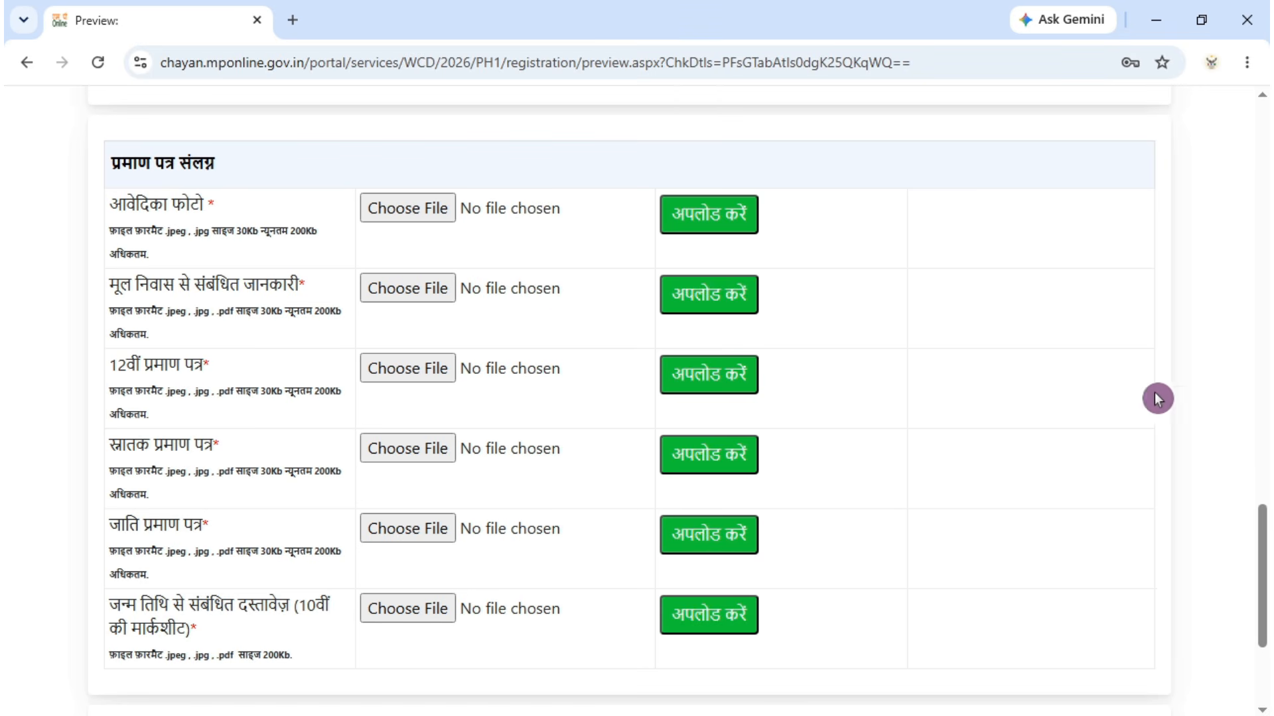
{"action": "scroll", "coordinate": [1254, 520], "scroll_direction": "down", "scroll_amount": 4}
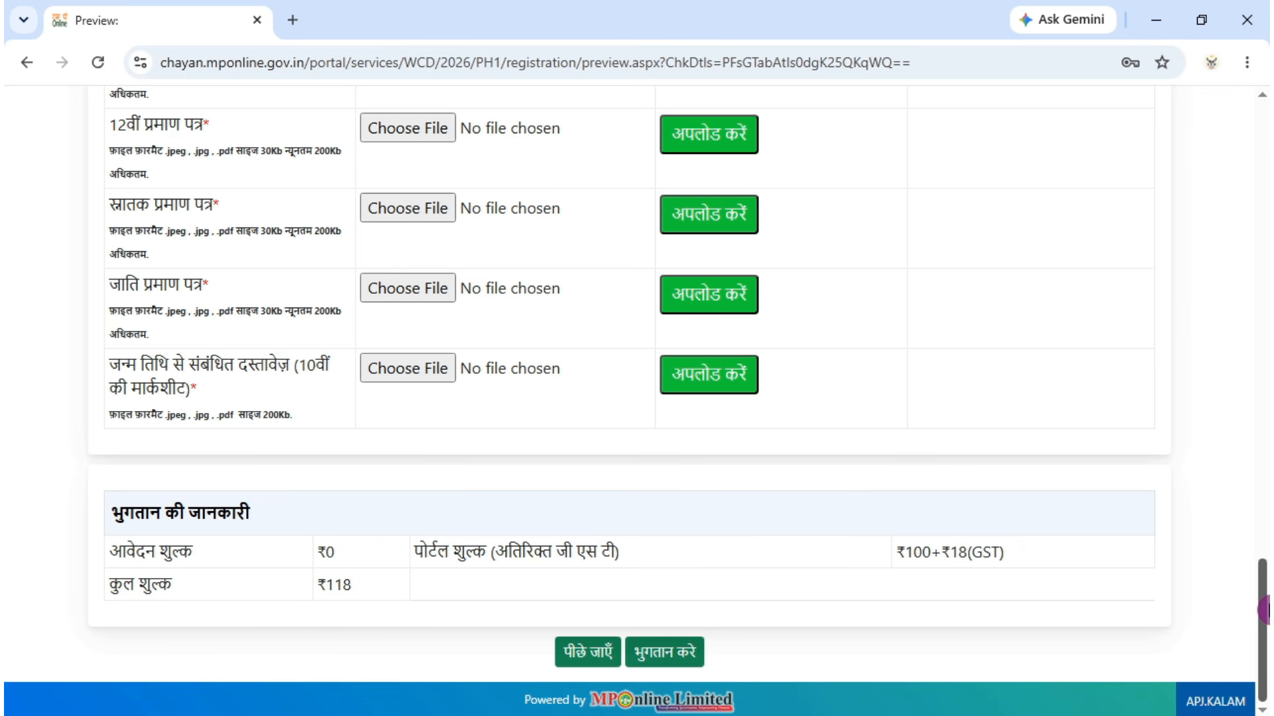
{"action": "left_click_drag", "start_coordinate": [1262, 609], "coordinate": [1246, 302]}
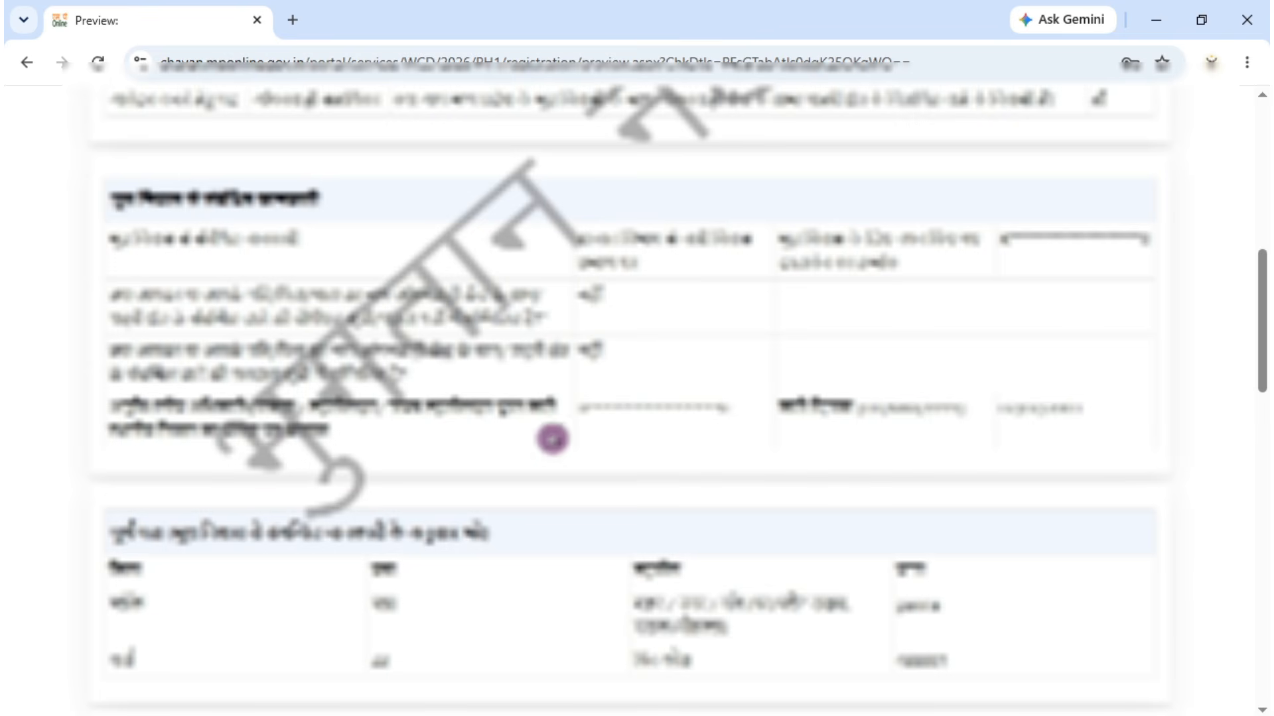
{"action": "scroll", "coordinate": [560, 451], "scroll_direction": "up", "scroll_amount": 3}
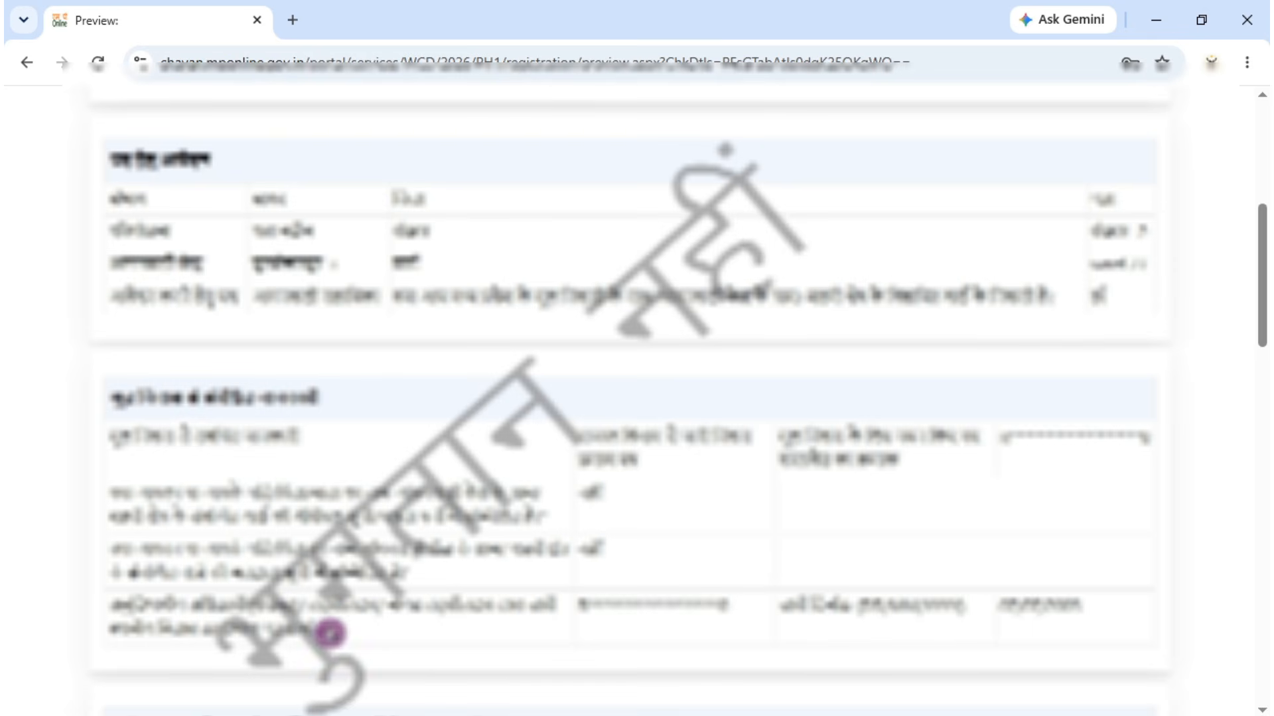
{"action": "scroll", "coordinate": [692, 398], "scroll_direction": "up", "scroll_amount": 6}
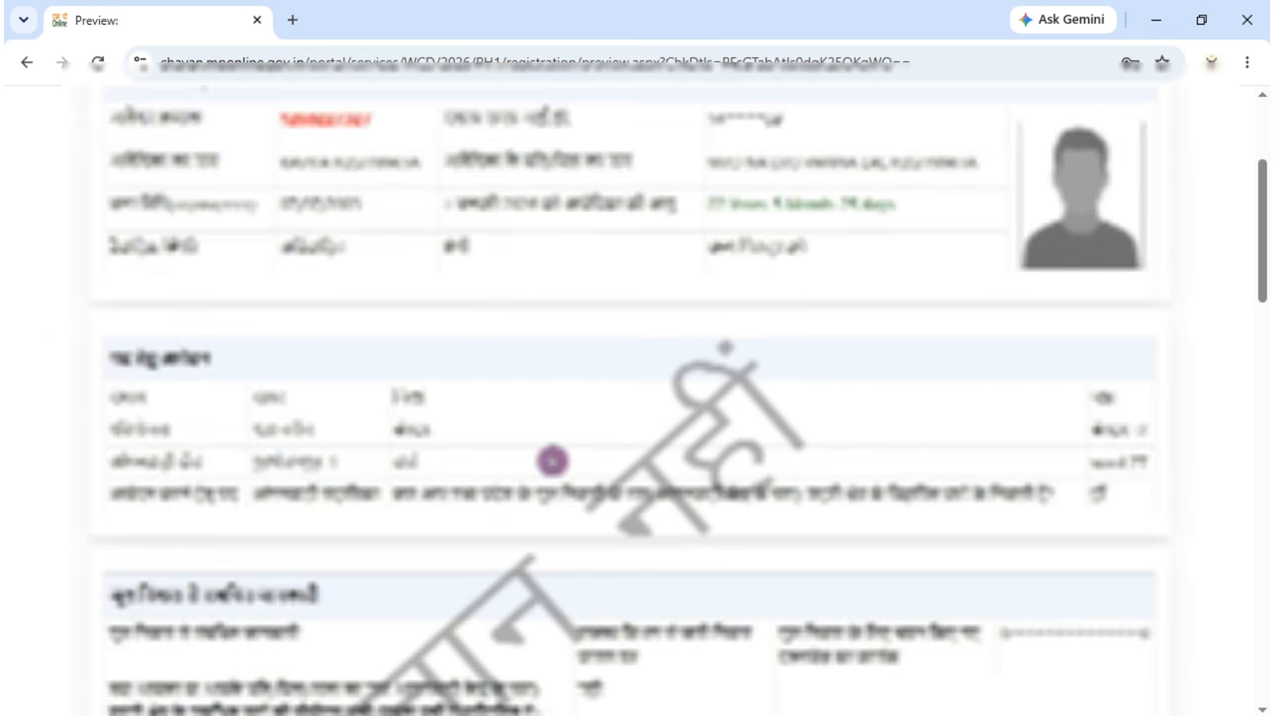